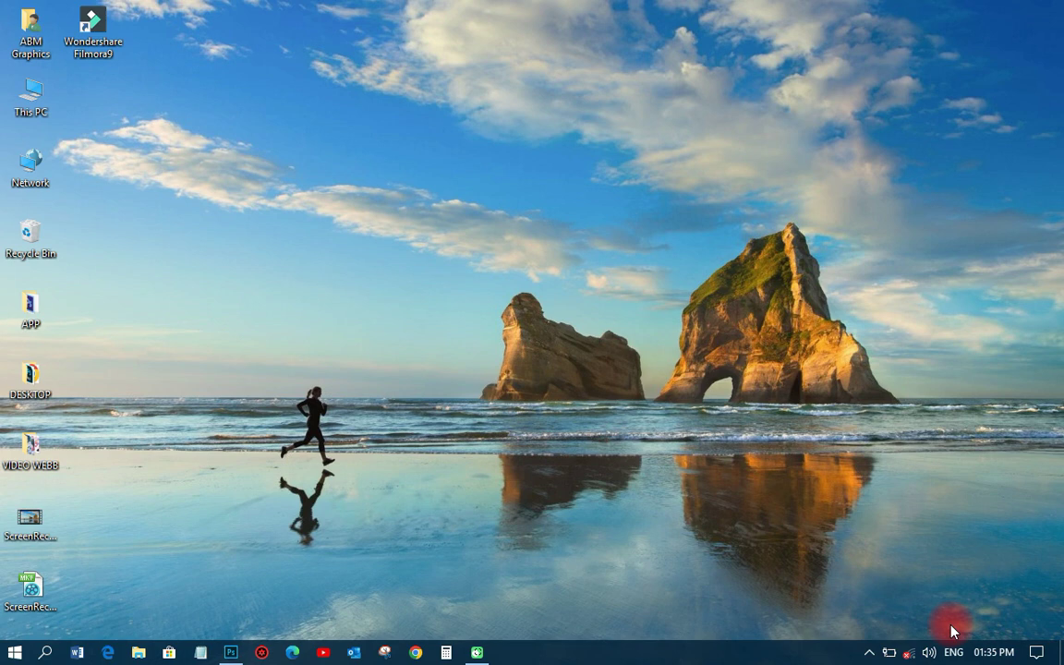
Restore the Photoshop window showing the portrait photo from the taskbar.
left_click(229, 652)
key("space")
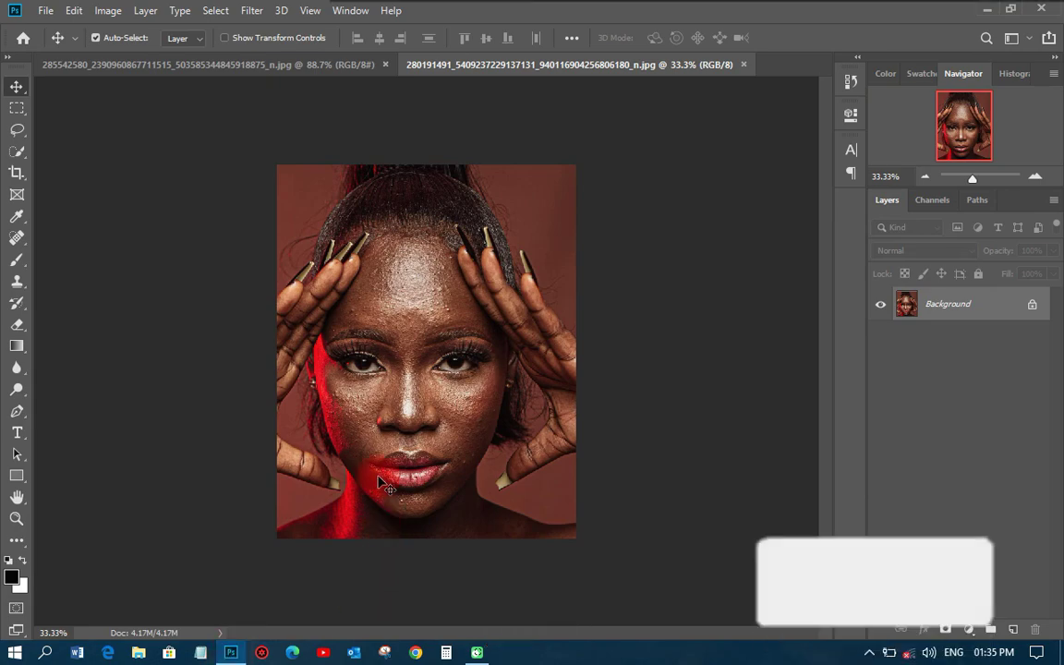
scroll(492, 334, "up", 3)
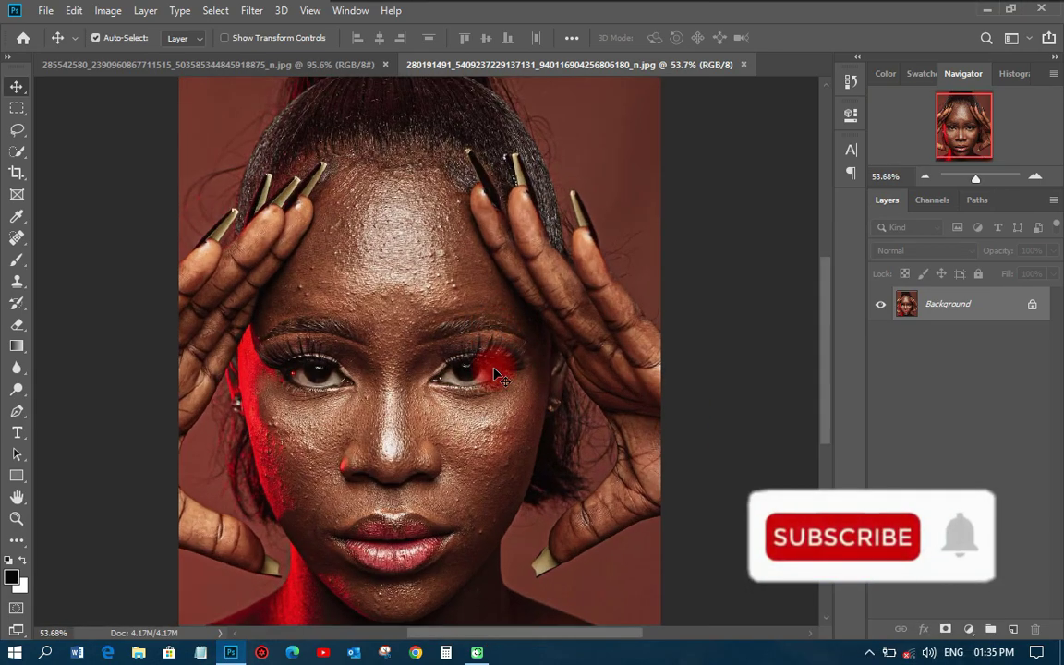
scroll(489, 365, "up", 5)
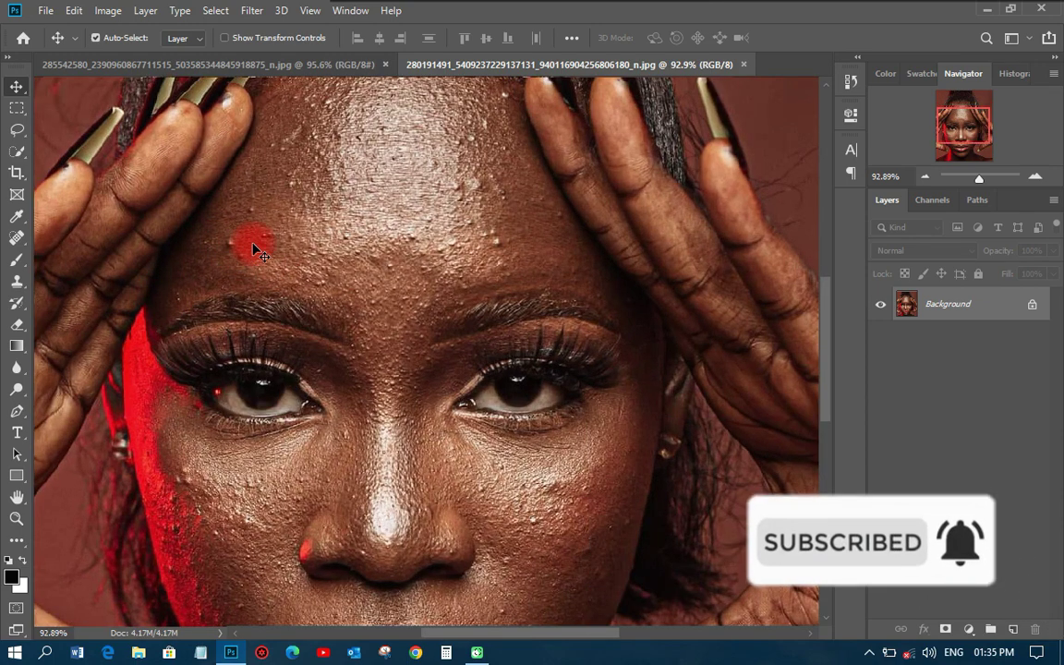
scroll(518, 219, "down", 5)
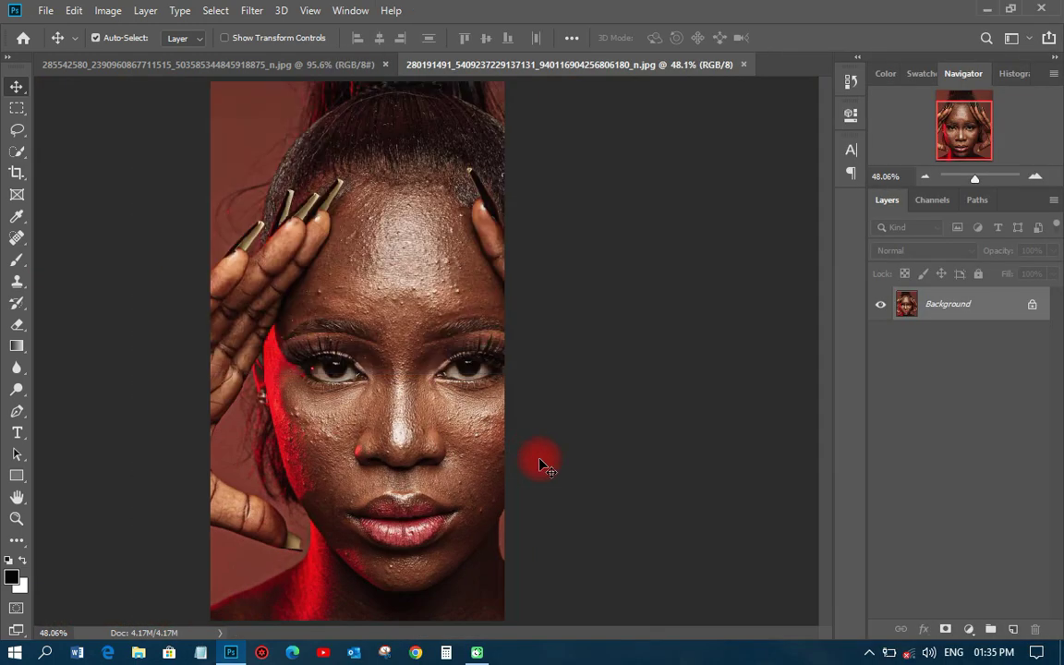
scroll(370, 439, "up", 3)
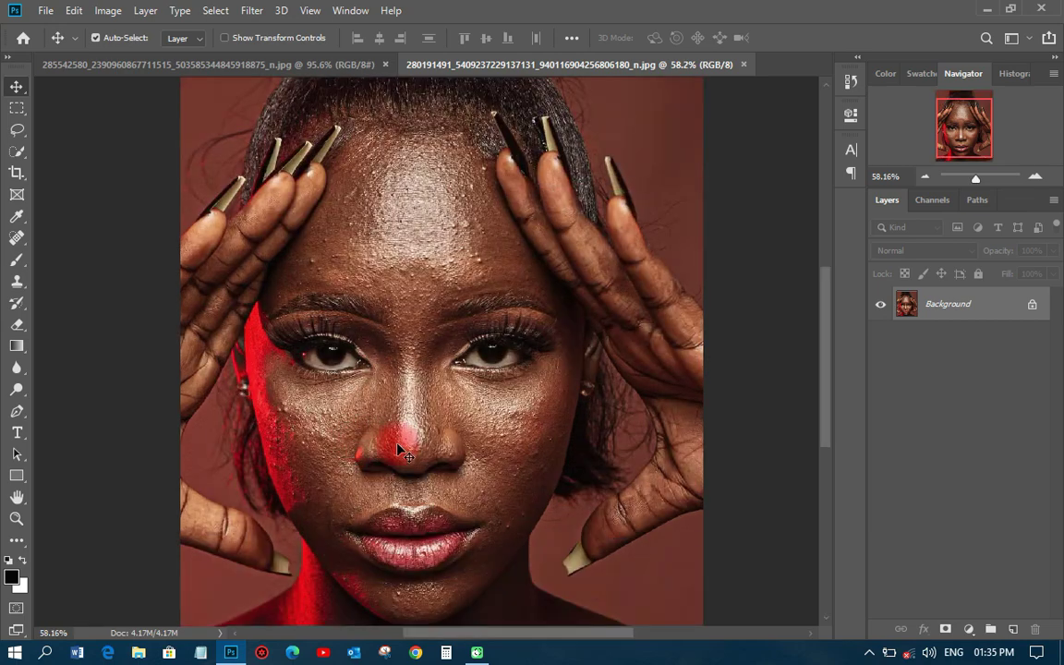
scroll(415, 453, "up", 1)
scroll(415, 452, "down", 3)
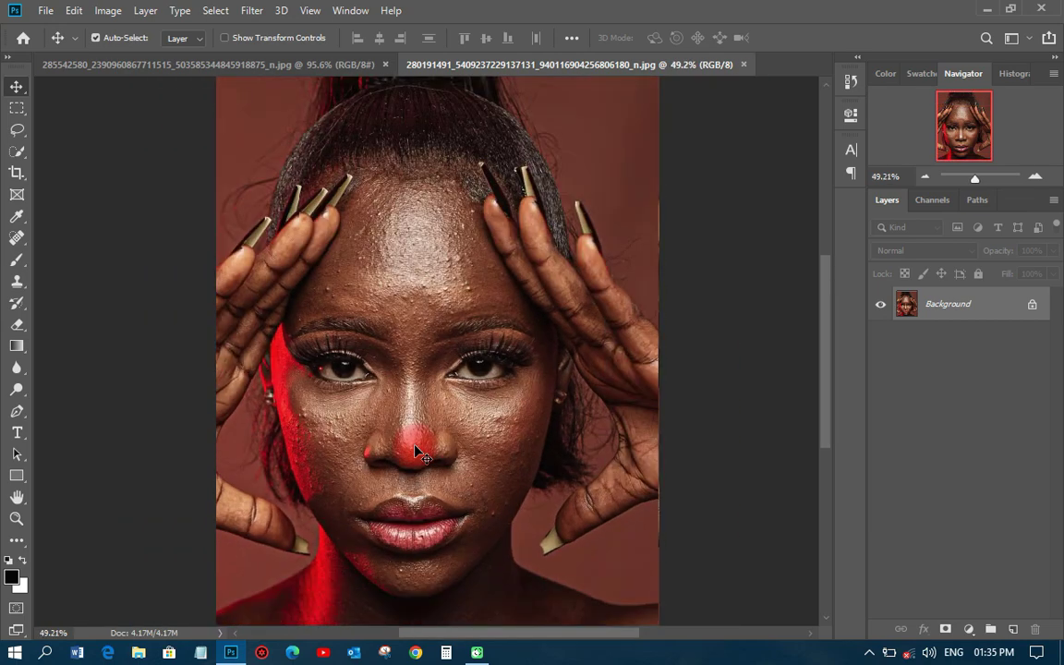
scroll(414, 452, "down", 1)
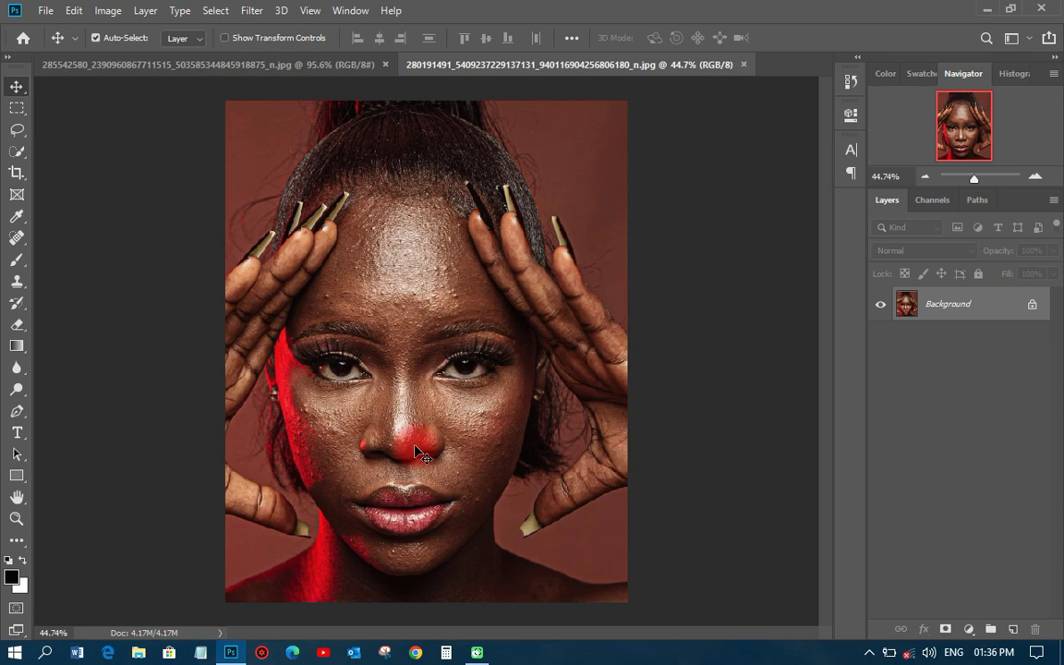
scroll(418, 454, "up", 2)
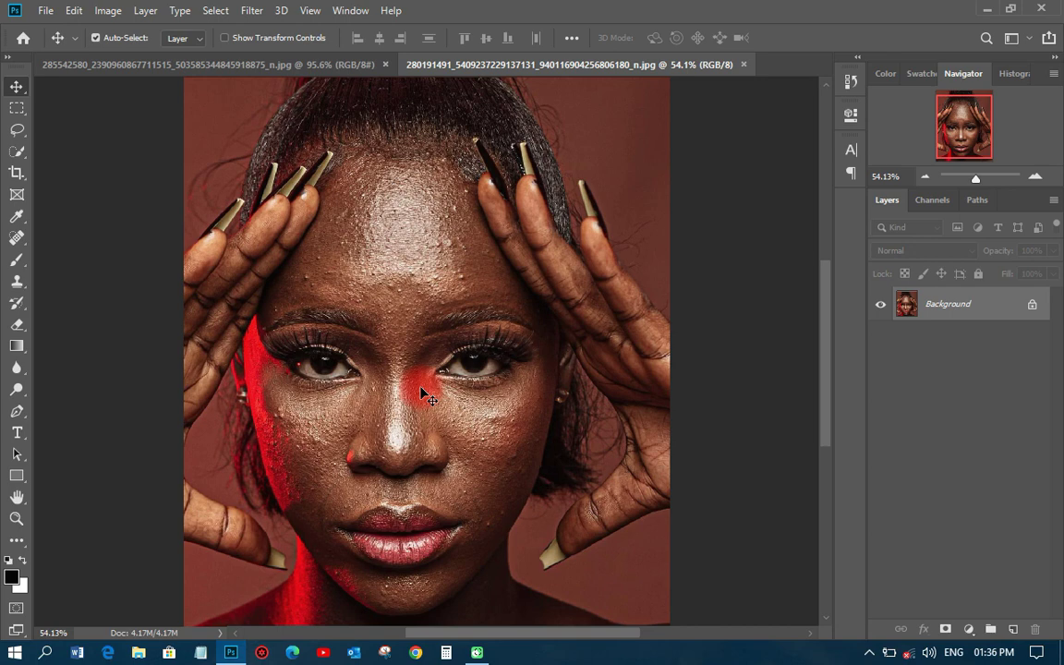
Duplicate the Background into Layer 1, blend it with Vivid Light, and invert it.
key("ctrl+j")
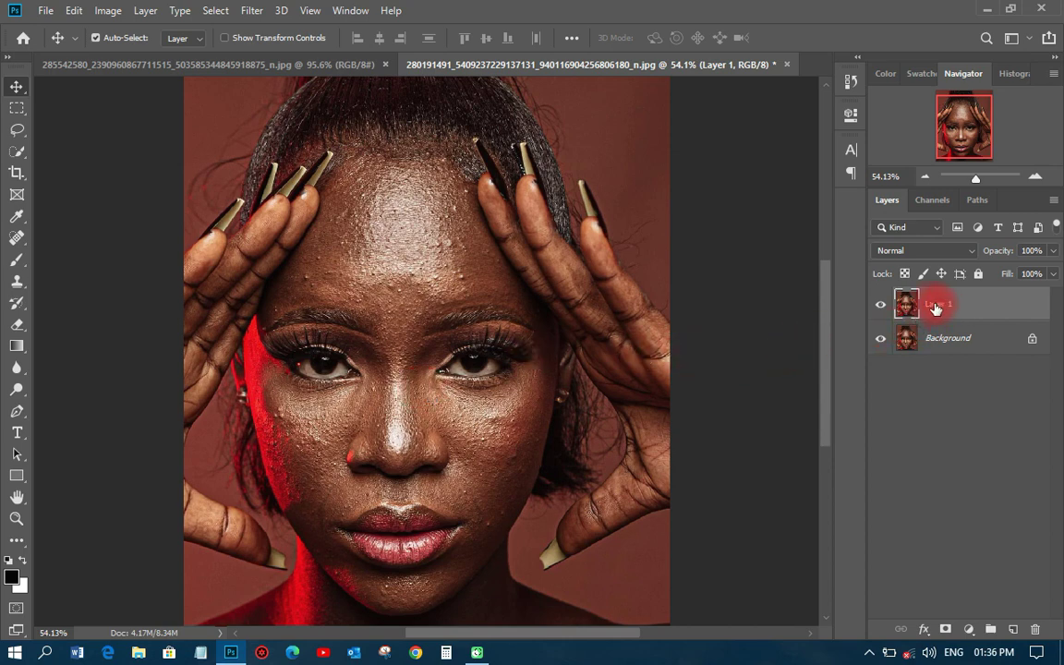
left_click(912, 252)
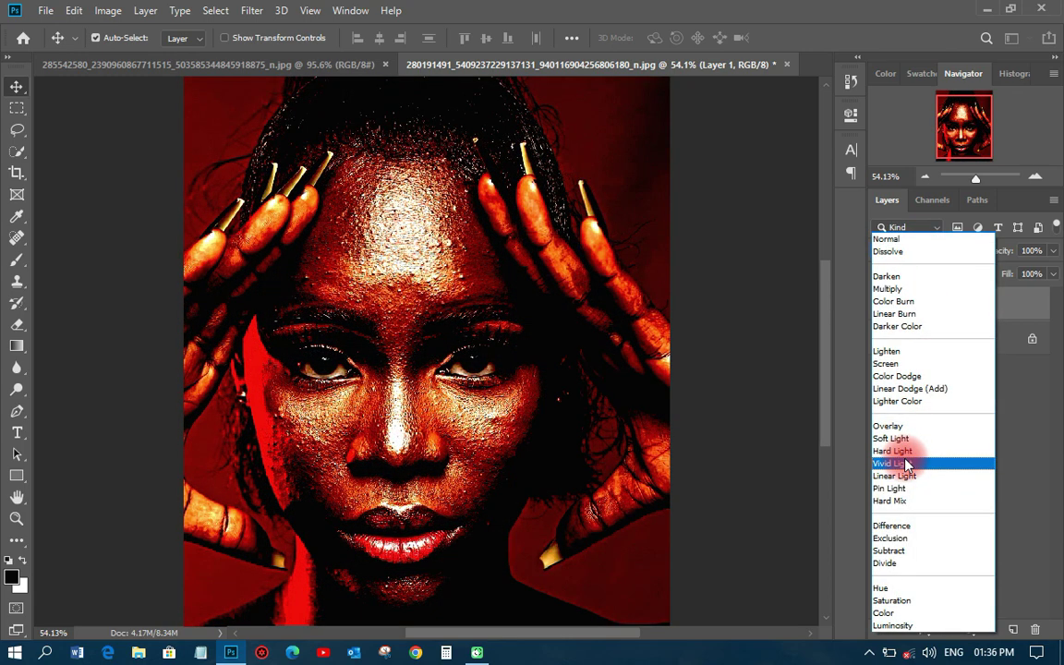
left_click(905, 463)
left_click(695, 403)
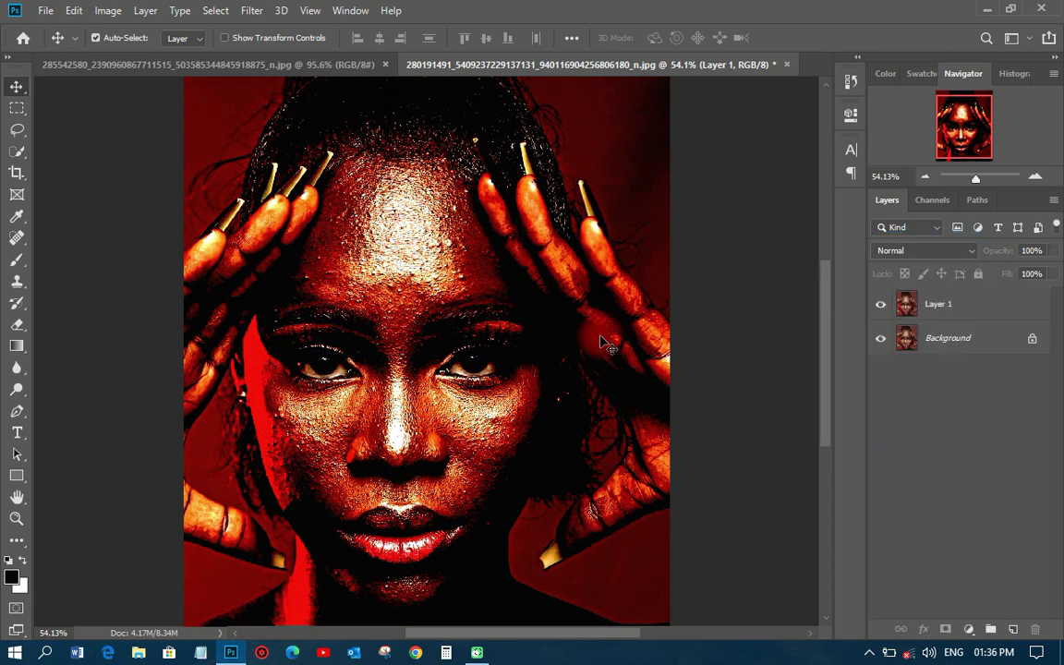
left_click(961, 307)
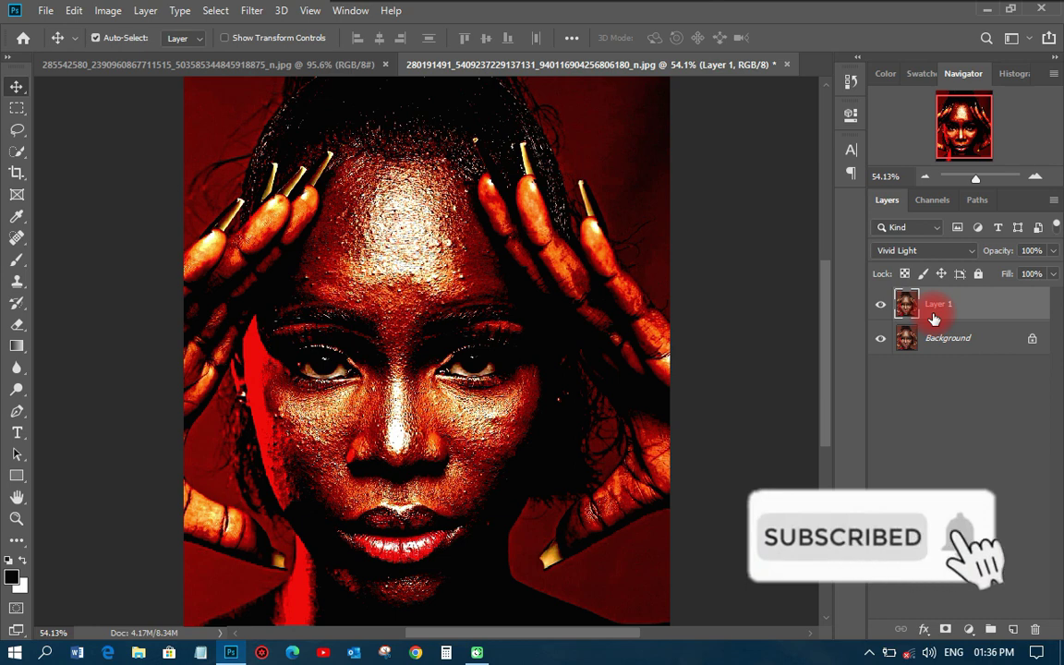
key("ctrl+i")
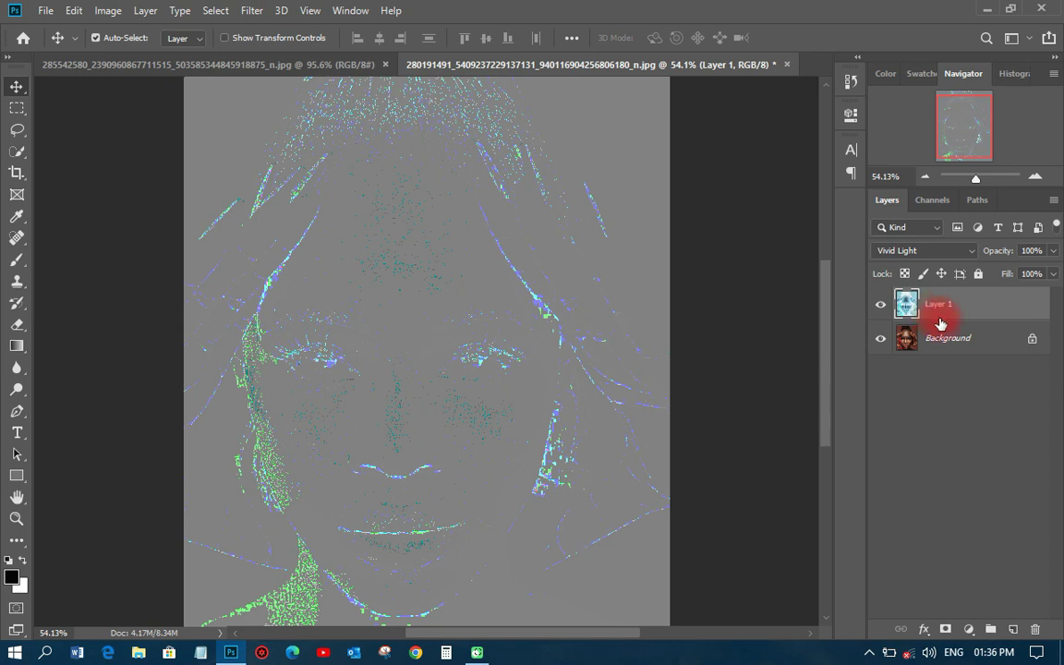
Run a High Pass filter on Layer 1 with the radius settled at 3.3 pixels.
left_click(251, 10)
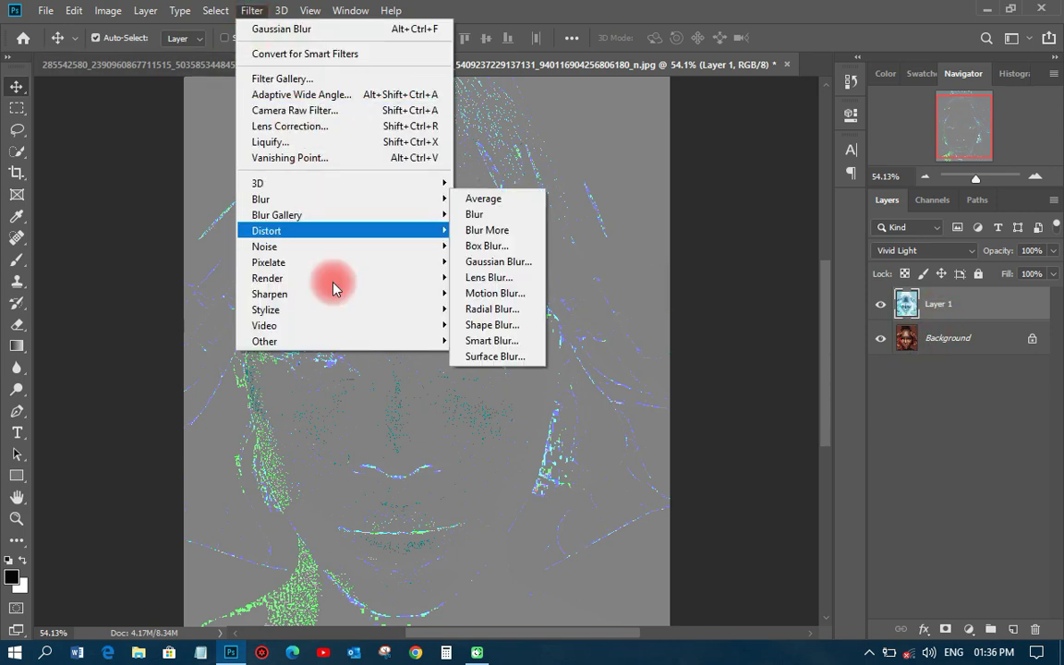
mouse_move(328, 340)
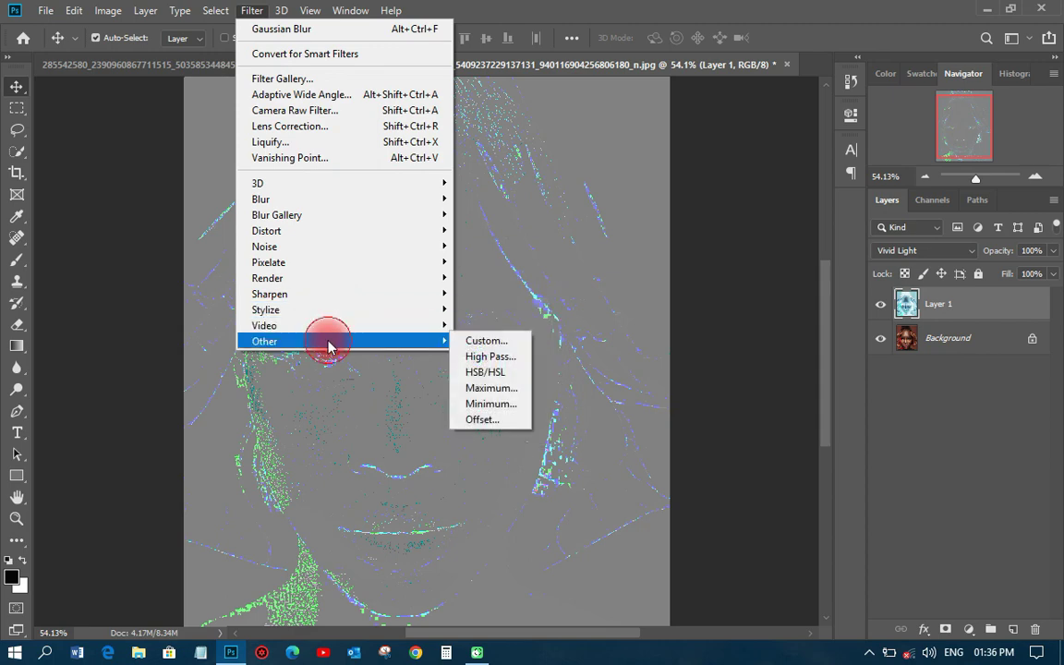
left_click(477, 358)
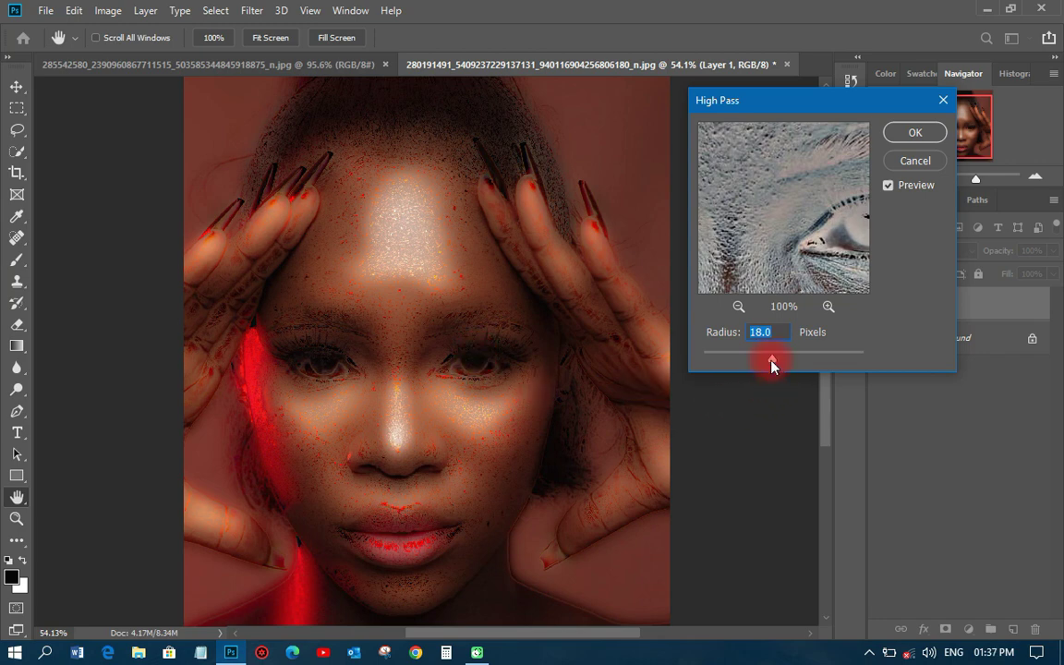
left_click_drag(766, 360, 697, 369)
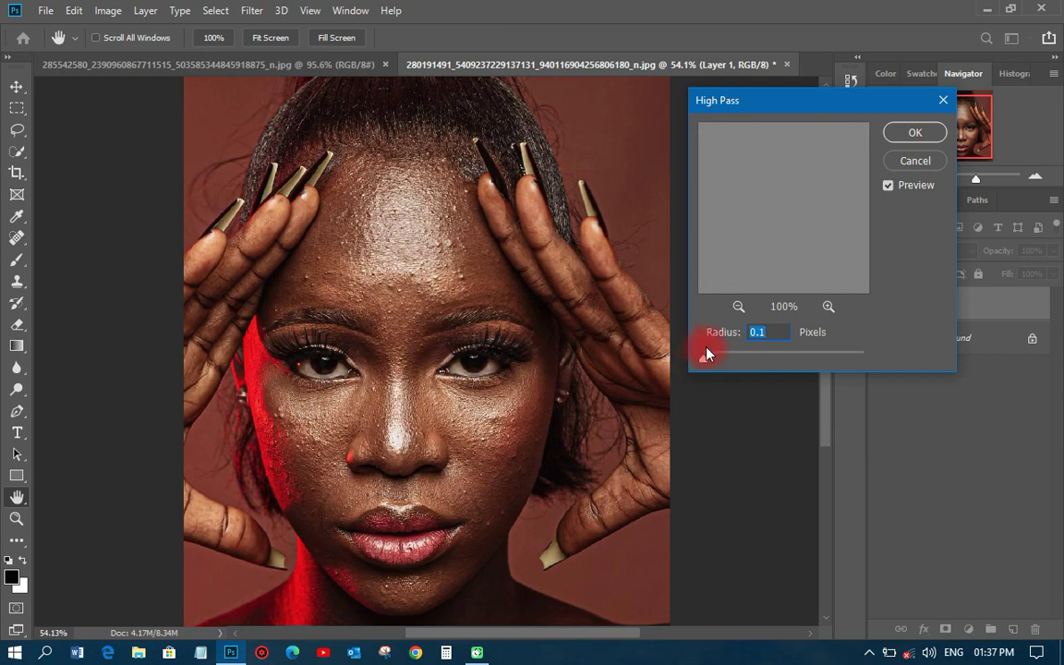
left_click_drag(708, 365, 727, 364)
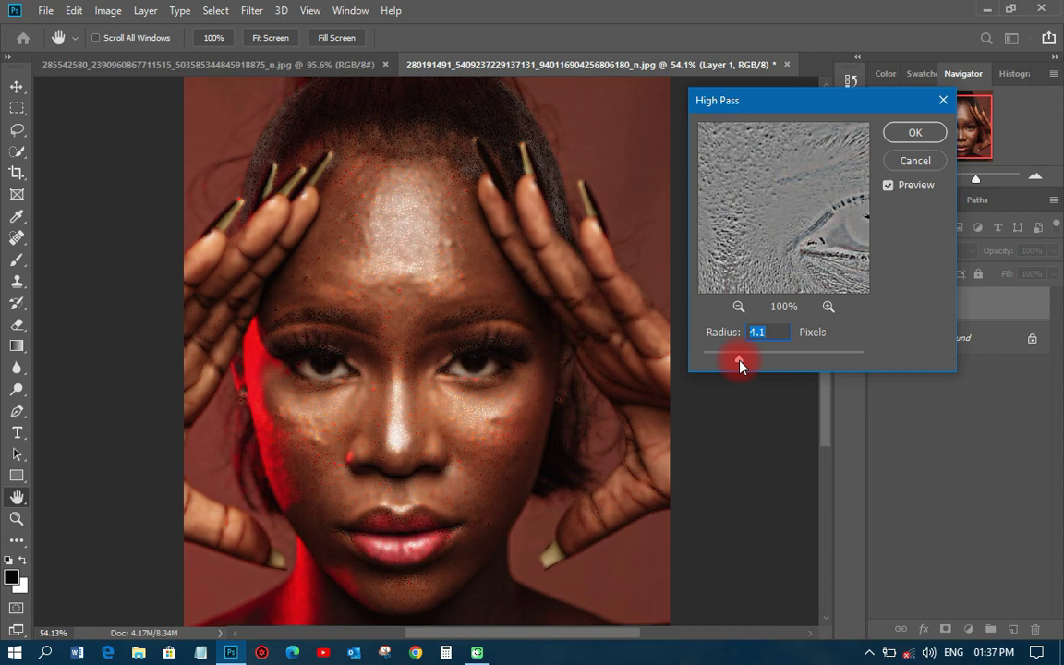
left_click_drag(755, 368, 760, 369)
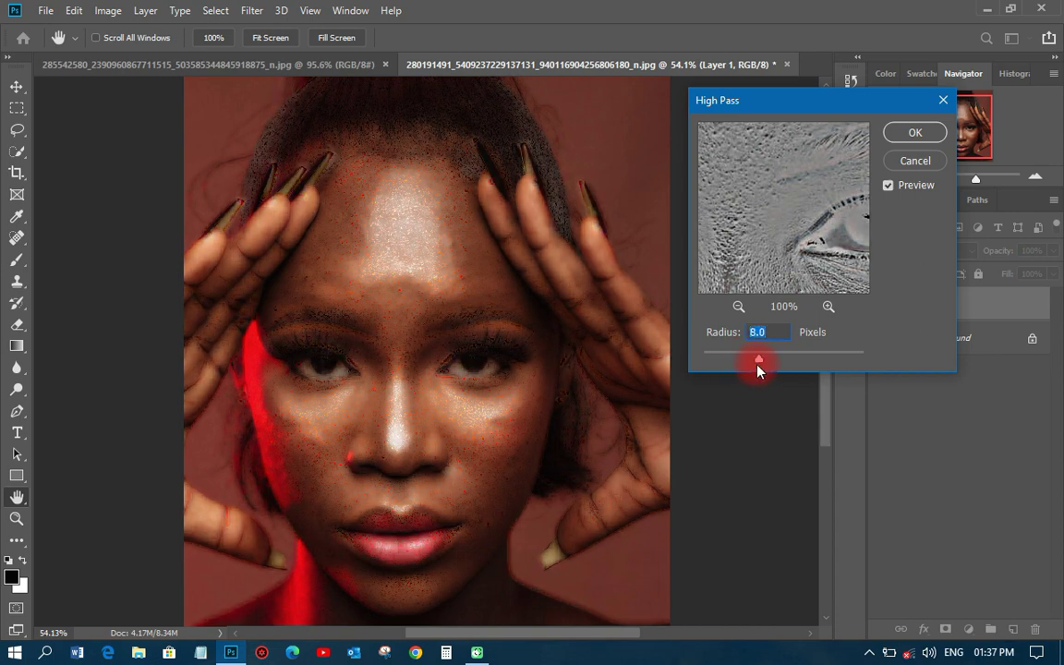
left_click_drag(739, 367, 736, 368)
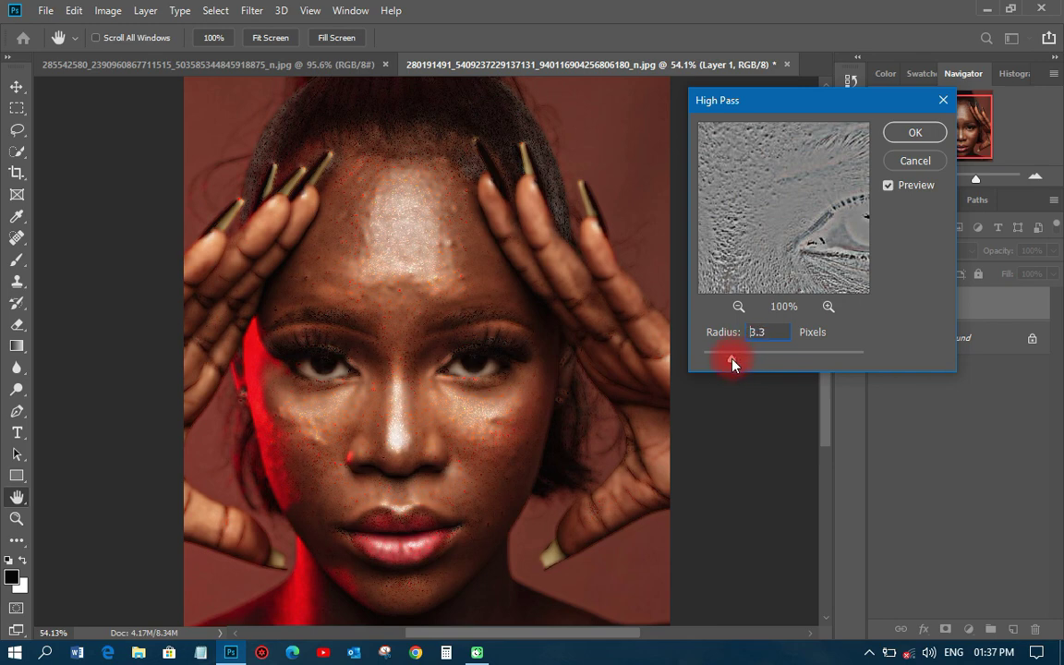
left_click(732, 363)
left_click(914, 132)
key("v")
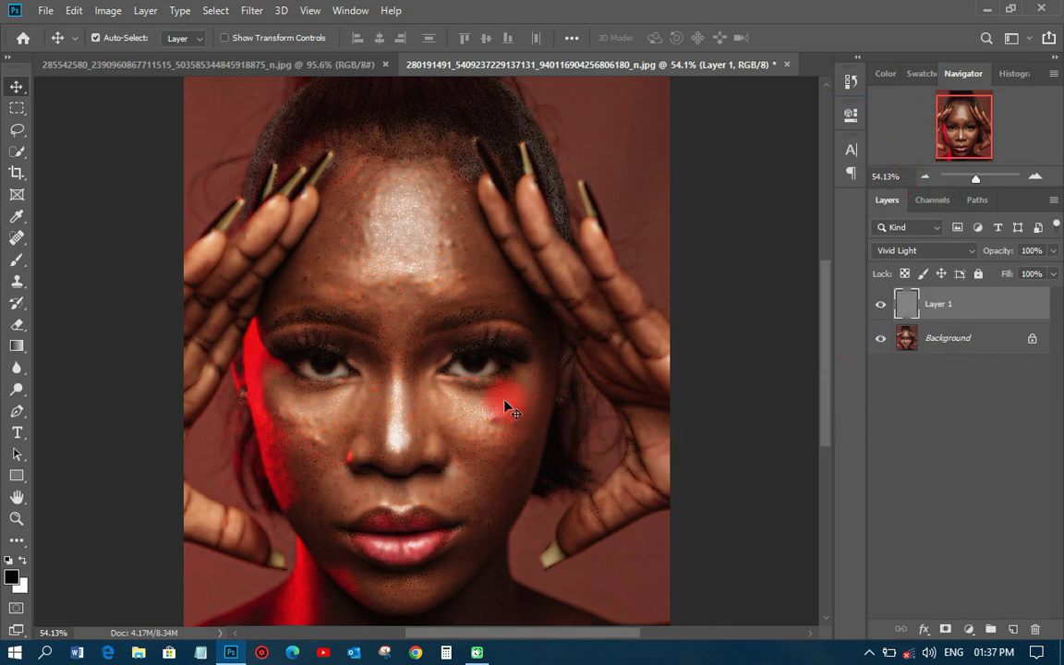
Apply Gaussian Blur to Layer 1 with a 2-pixel radius.
left_click(251, 10)
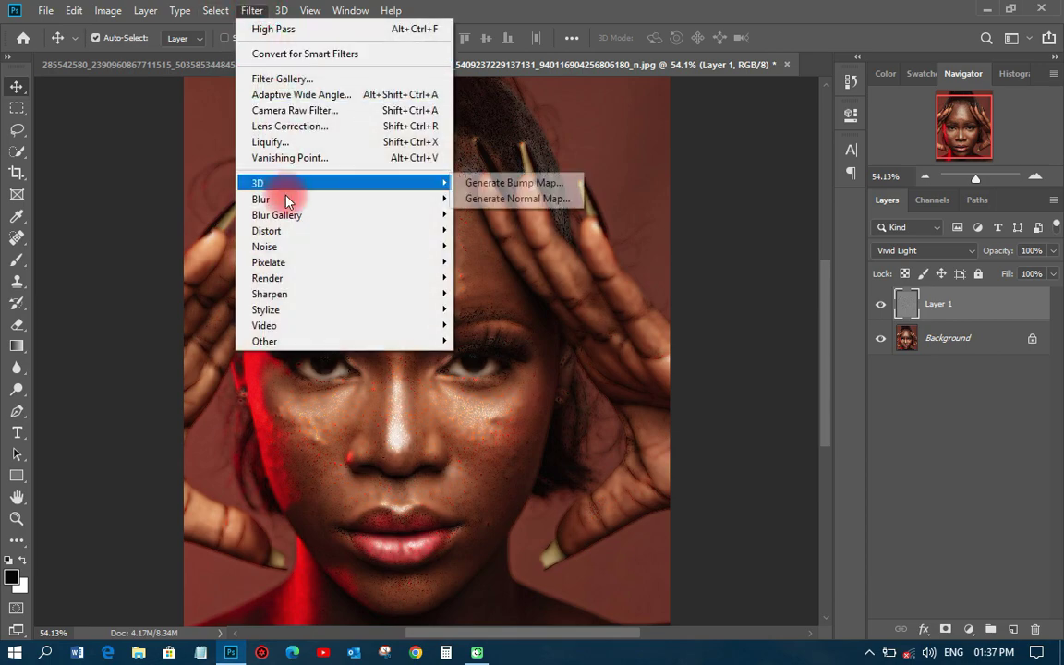
mouse_move(279, 198)
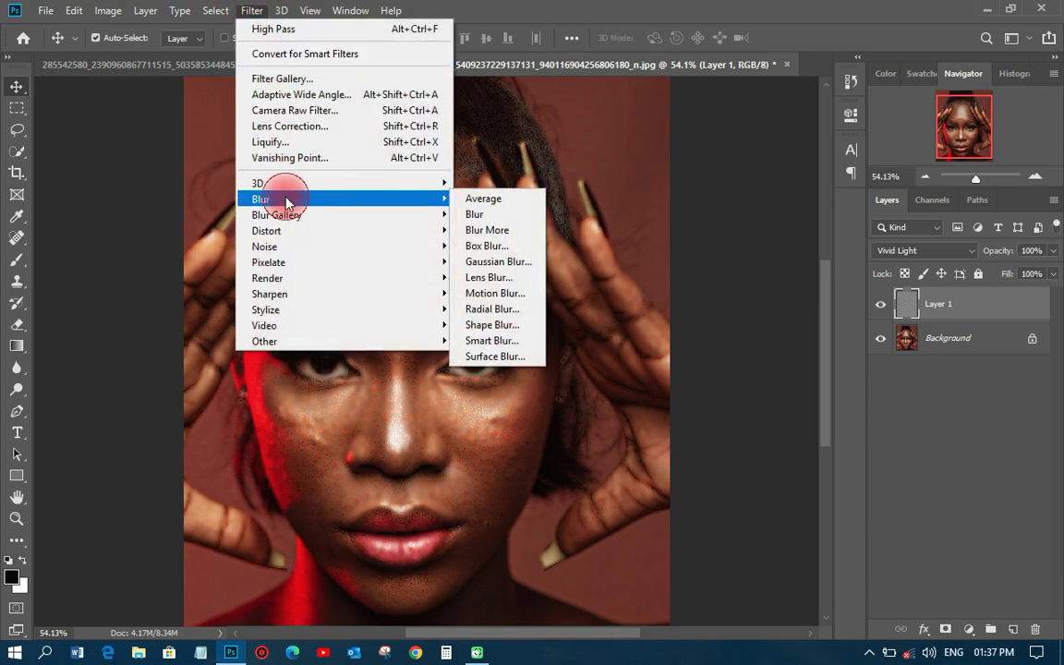
left_click(492, 261)
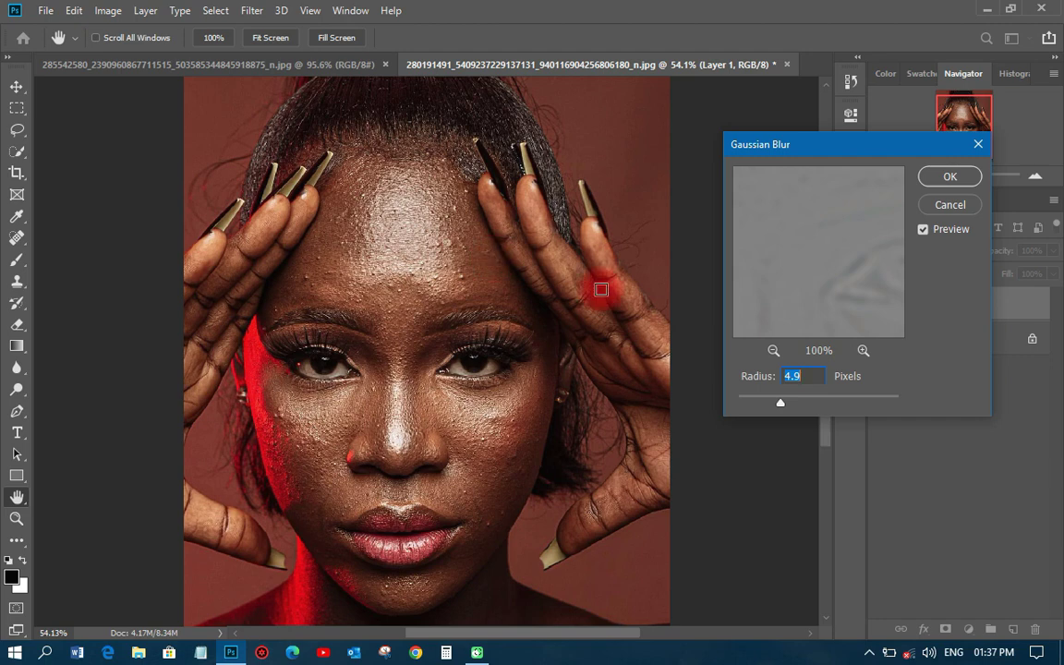
left_click(778, 403)
left_click_drag(763, 408, 752, 374)
type("2")
type("3")
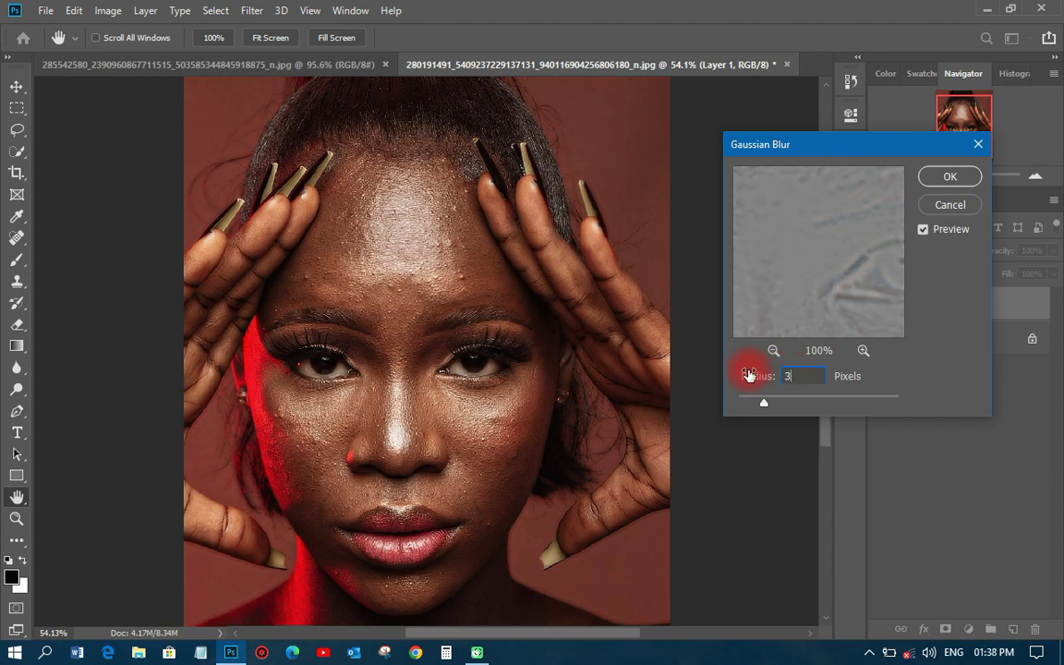
left_click(778, 376)
type("2")
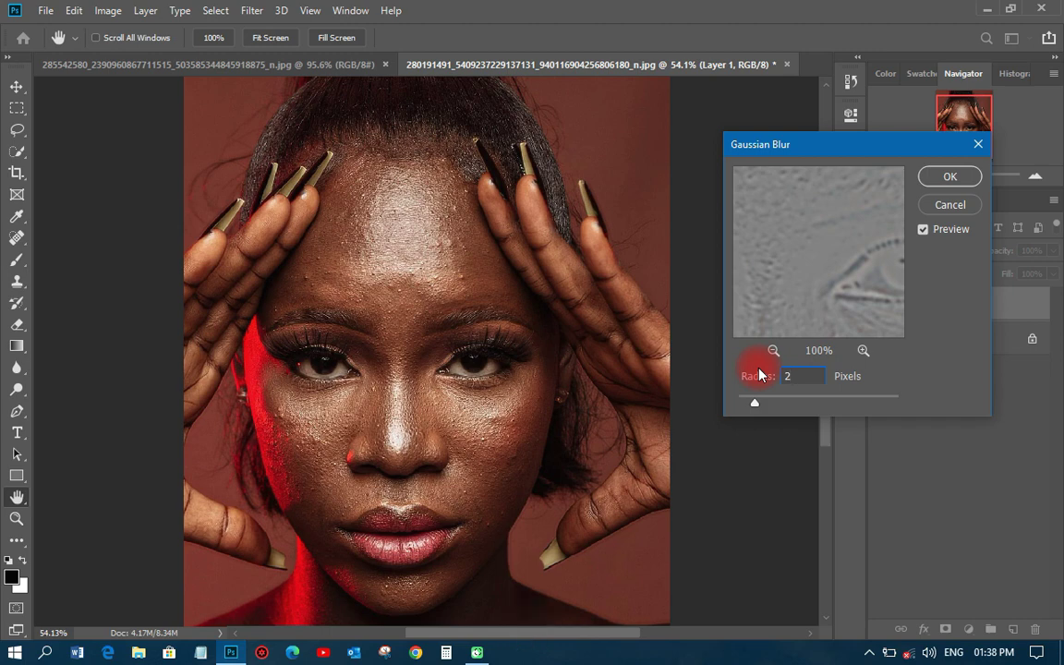
left_click(759, 374)
type("1")
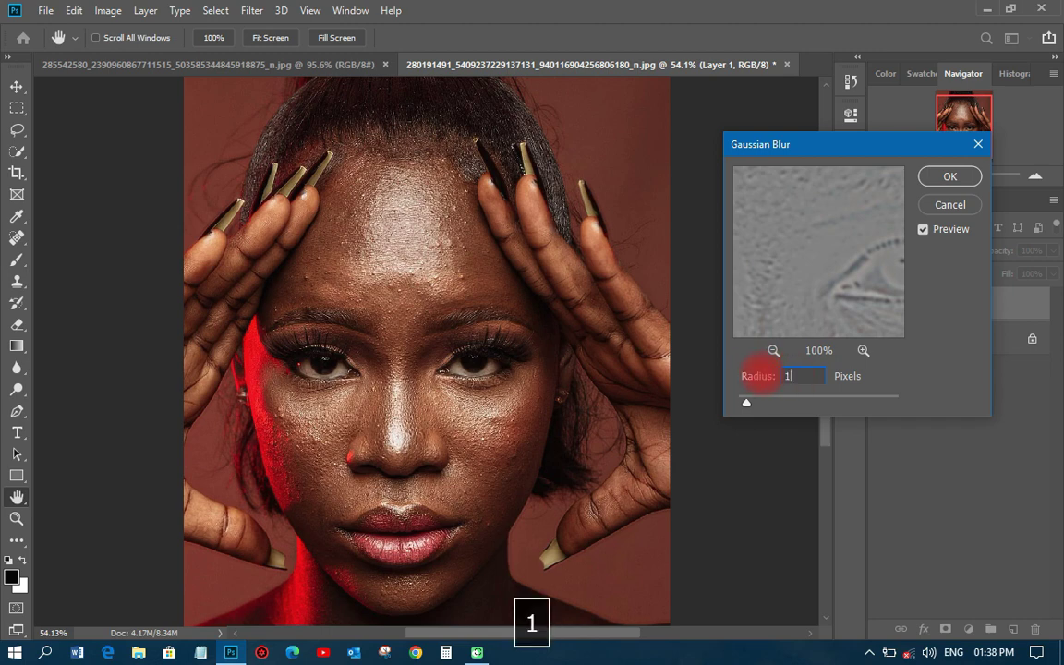
left_click(759, 375)
type("2")
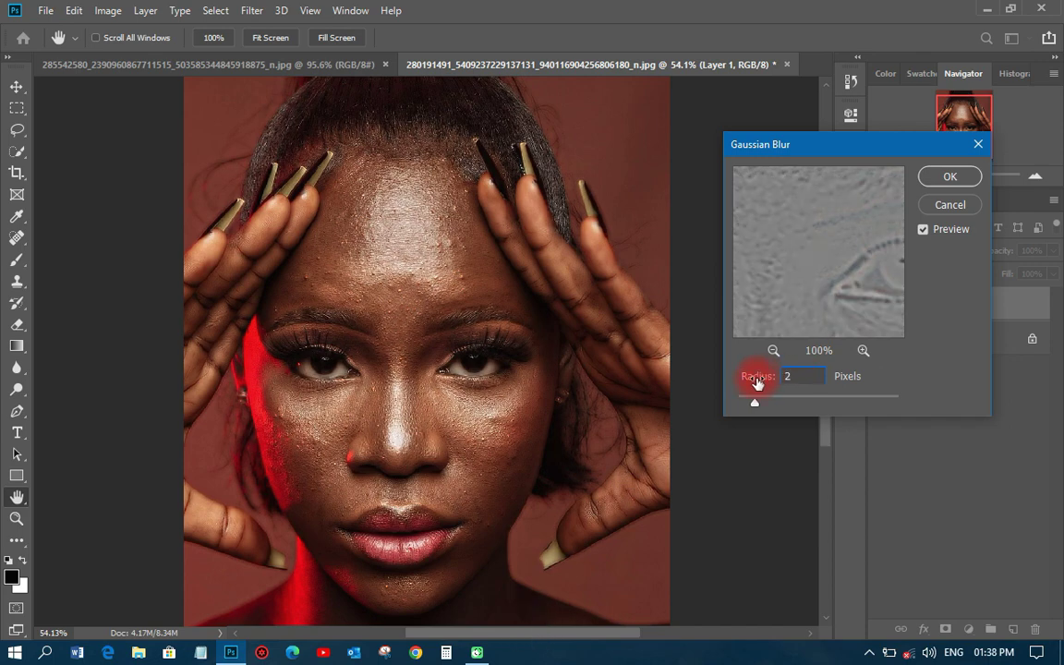
left_click(944, 175)
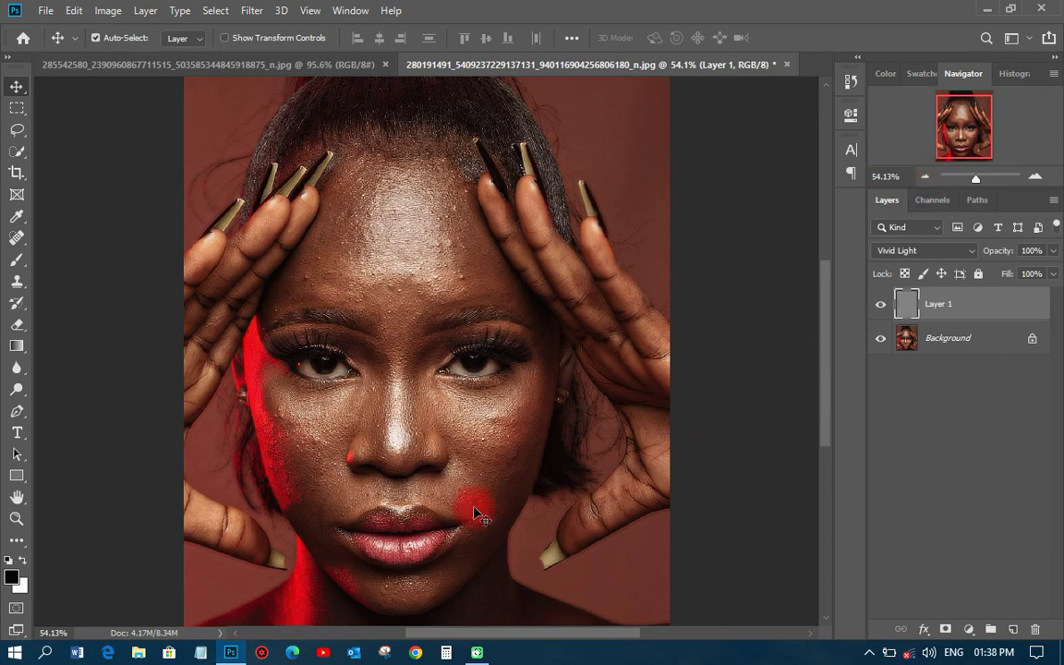
scroll(474, 513, "down", 2)
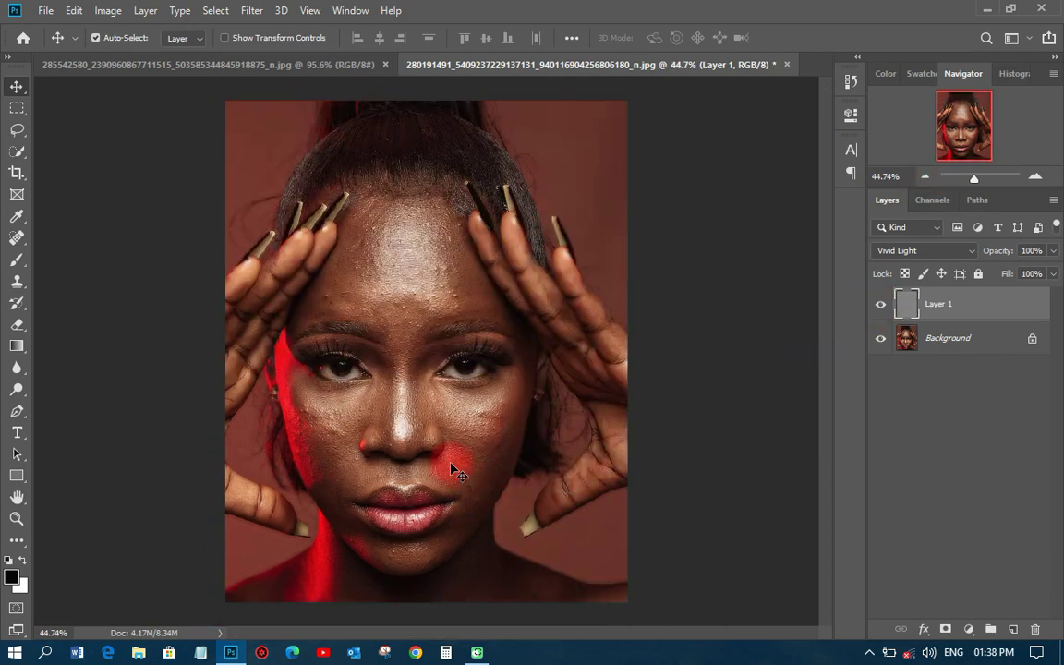
scroll(452, 466, "up", 3)
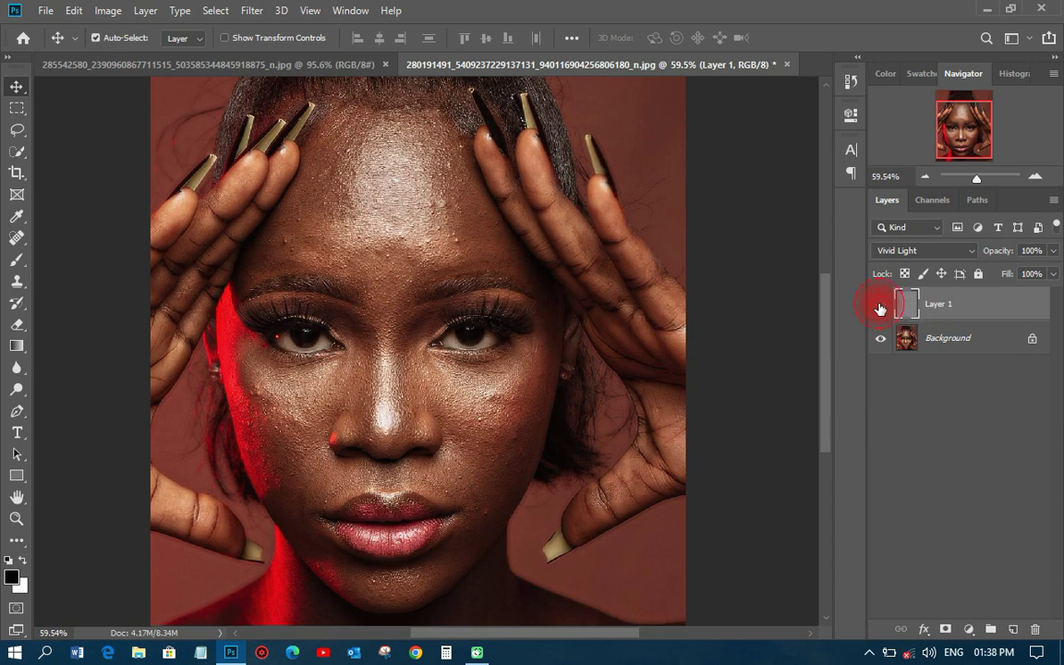
left_click(880, 308)
left_click(880, 307)
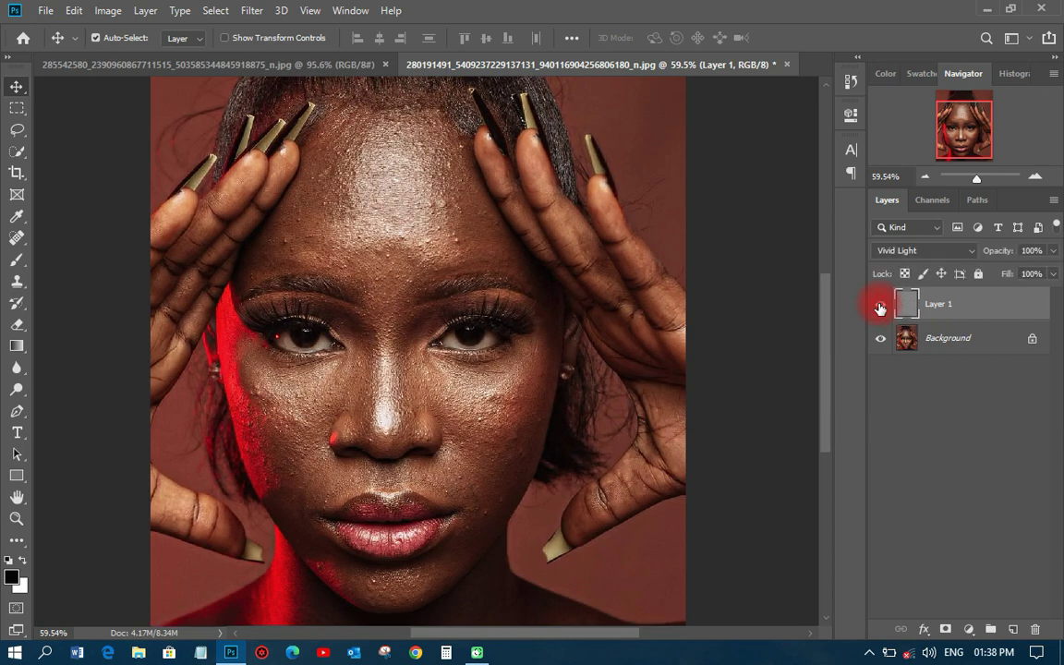
left_click(880, 308)
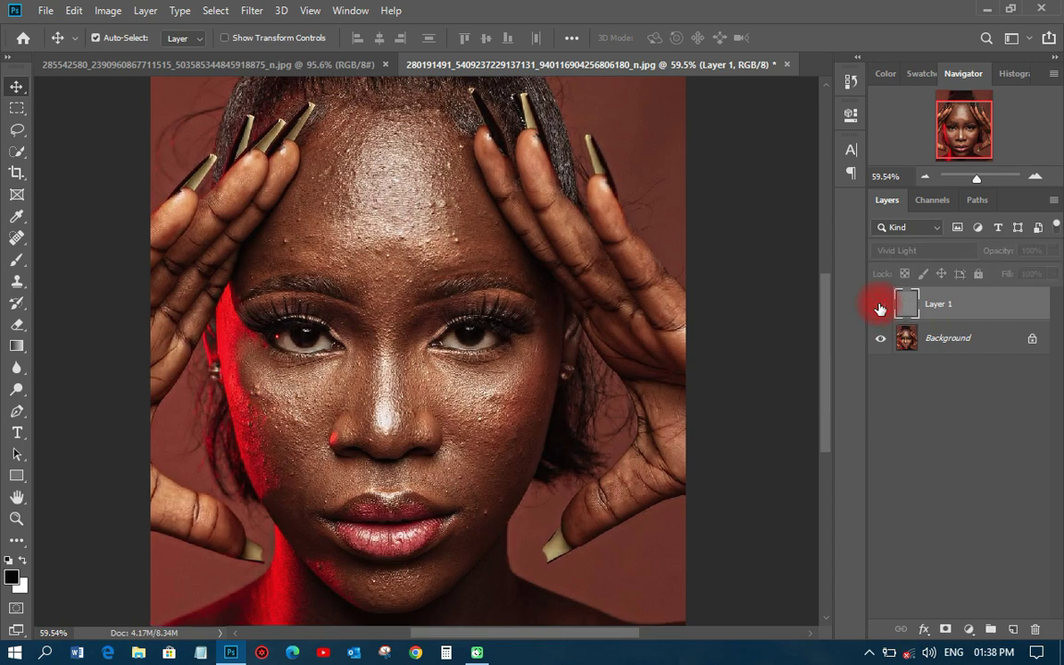
left_click(880, 308)
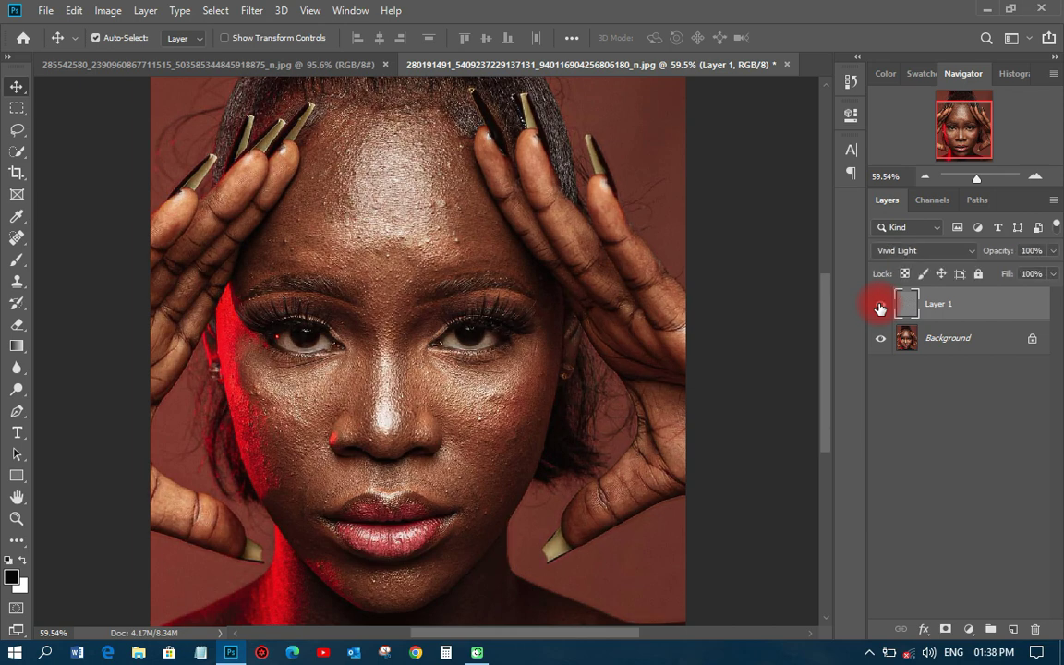
scroll(561, 491, "down", 1)
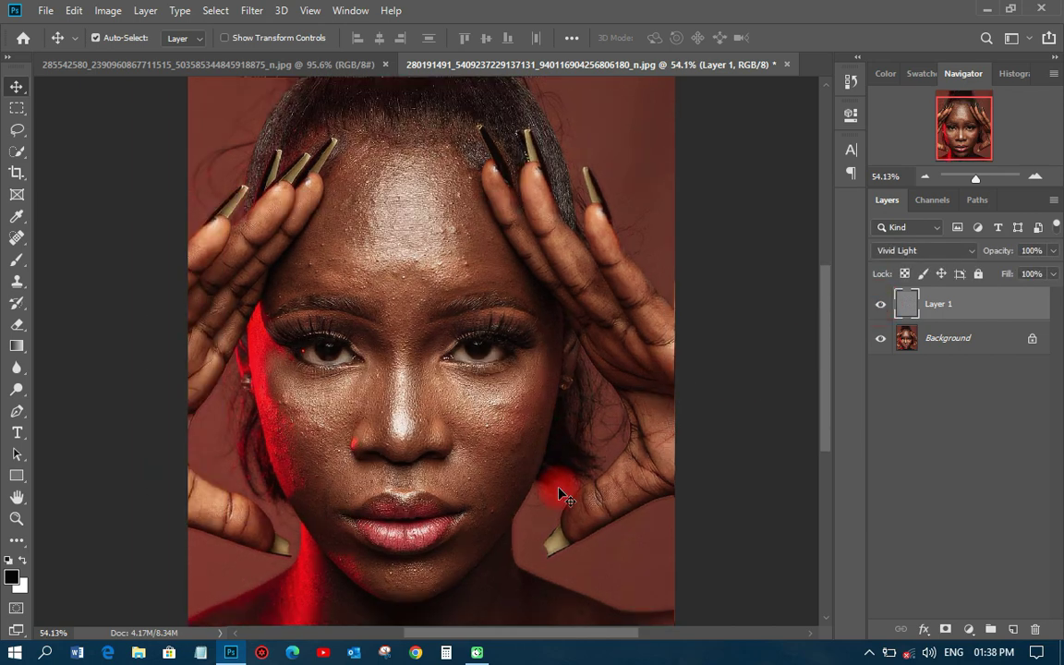
scroll(561, 494, "up", 1)
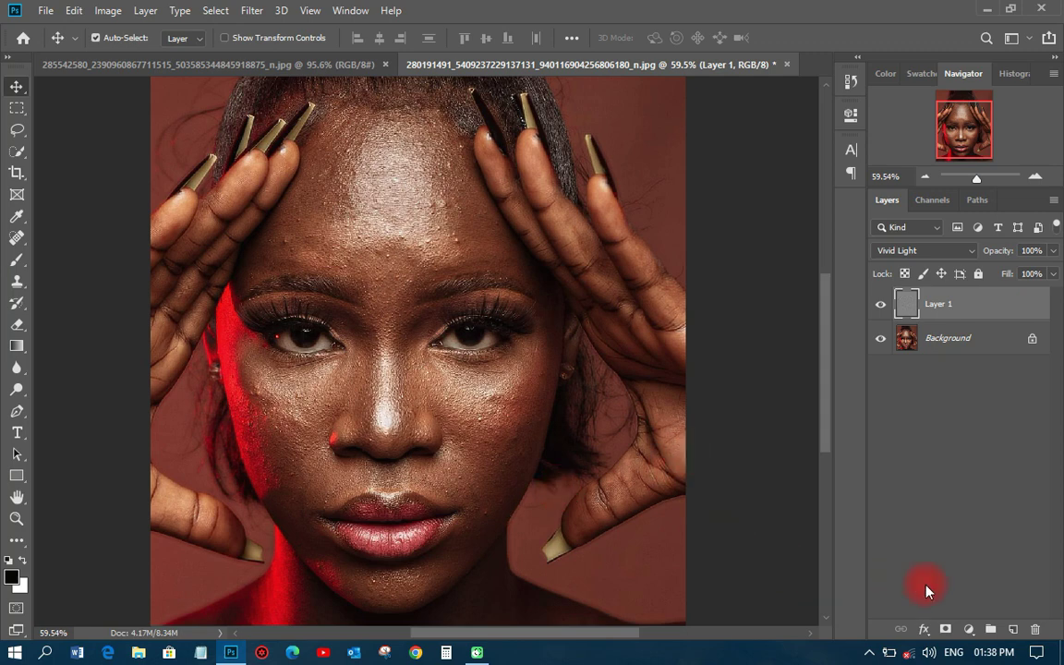
Add an inverted black mask to Layer 1 and pick a soft 161 px Brush.
left_click(945, 630)
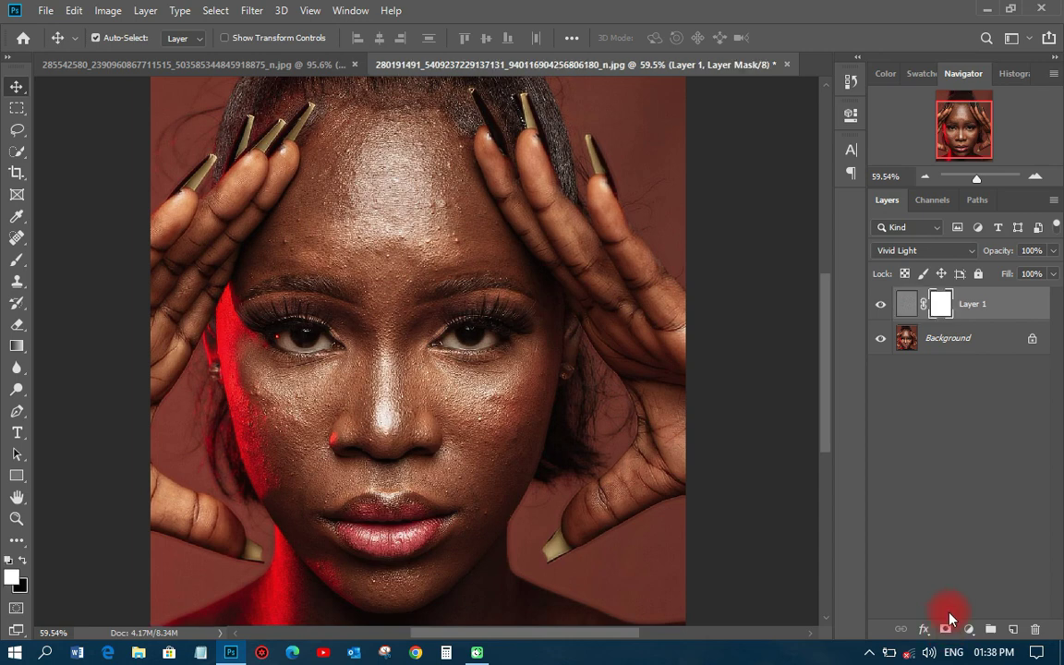
key("ctrl+i")
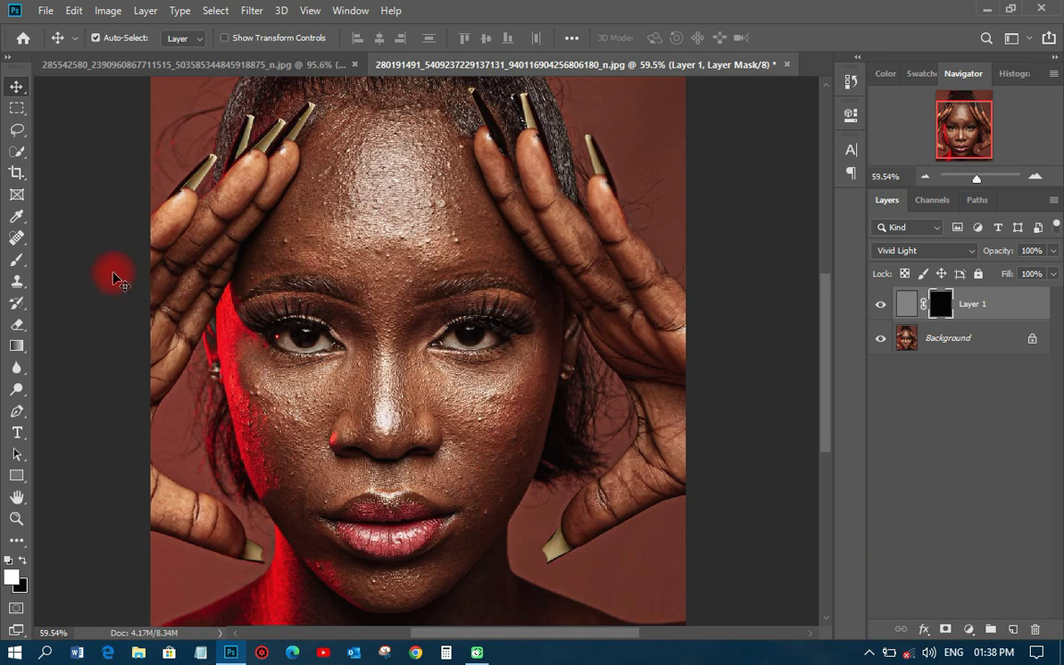
left_click(22, 262)
right_click(25, 265)
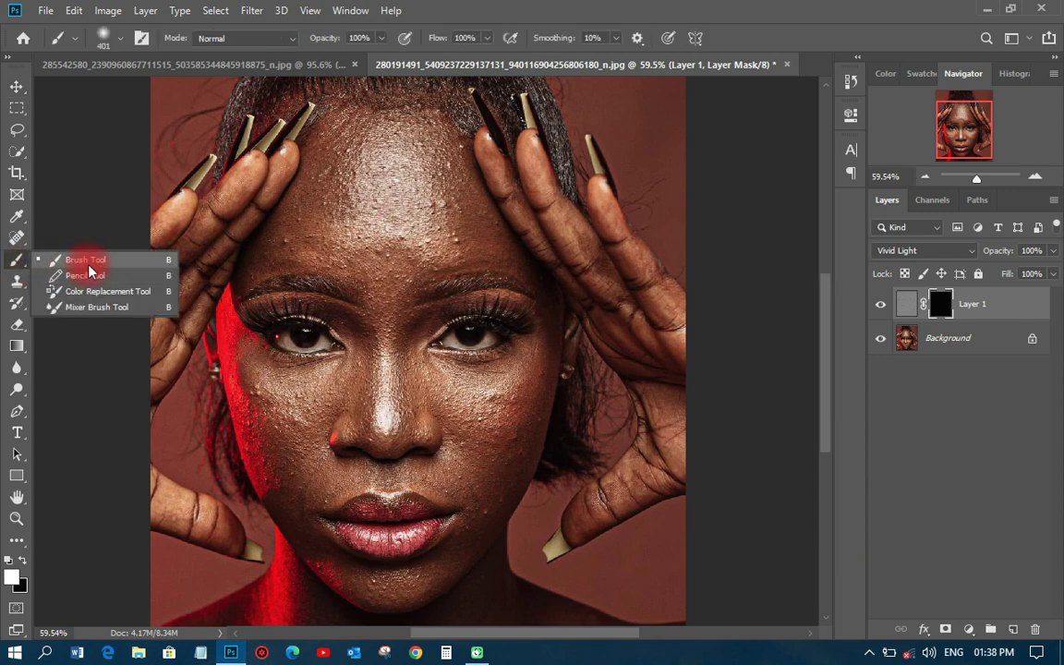
left_click(88, 266)
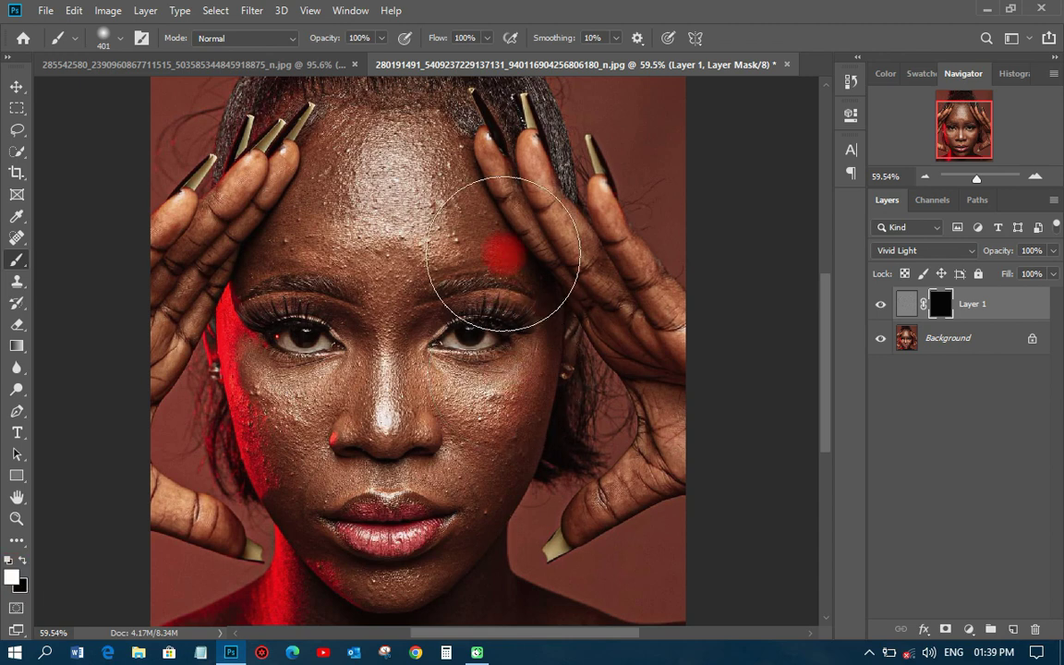
left_click(118, 38)
left_click_drag(179, 95, 162, 96)
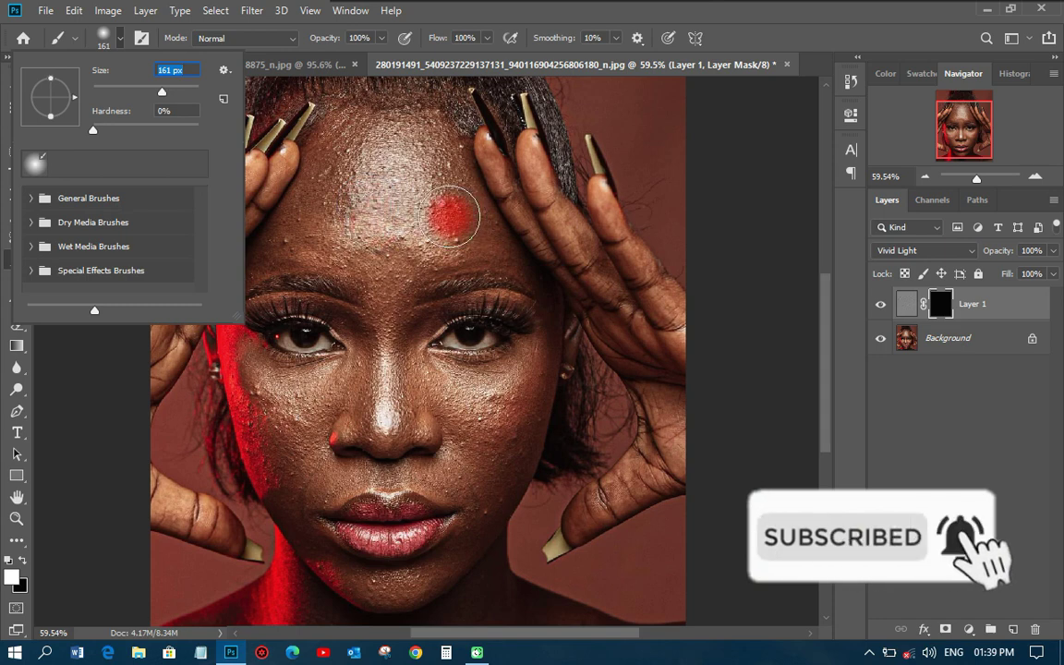
key("Return")
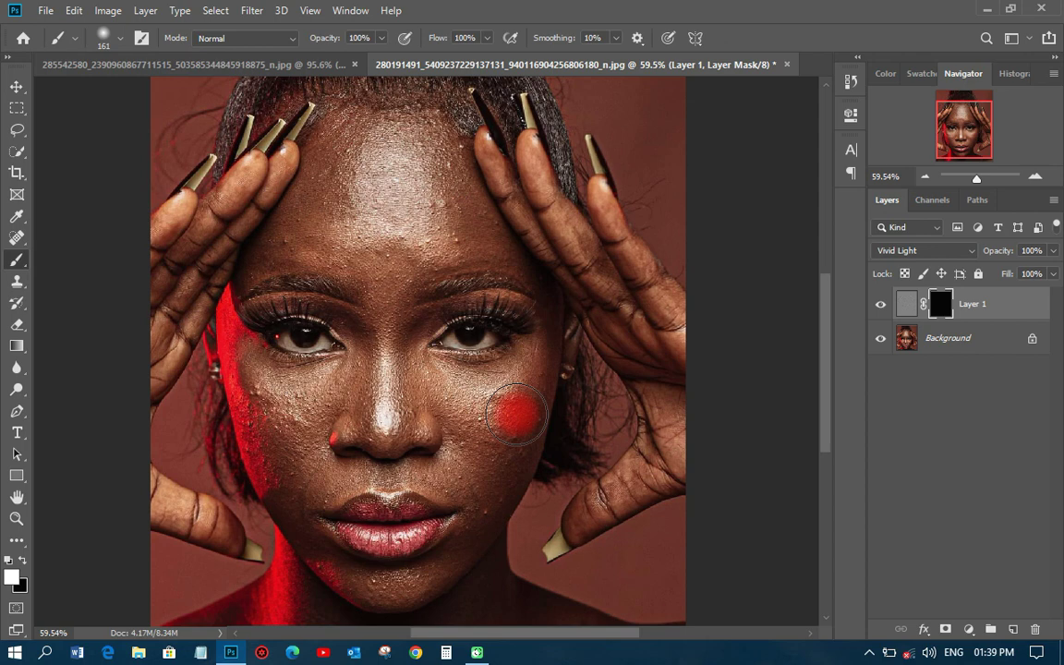
Paint the smoothing back onto the cheeks and chin, toggling Layer 1 to check.
left_click_drag(517, 416, 240, 356)
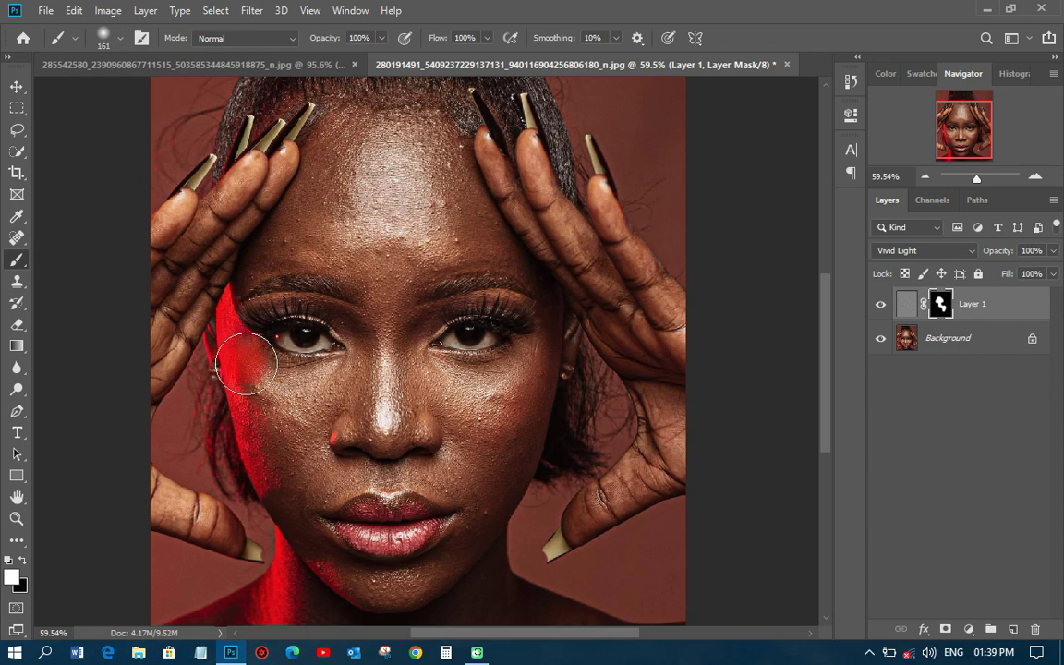
left_click(408, 597)
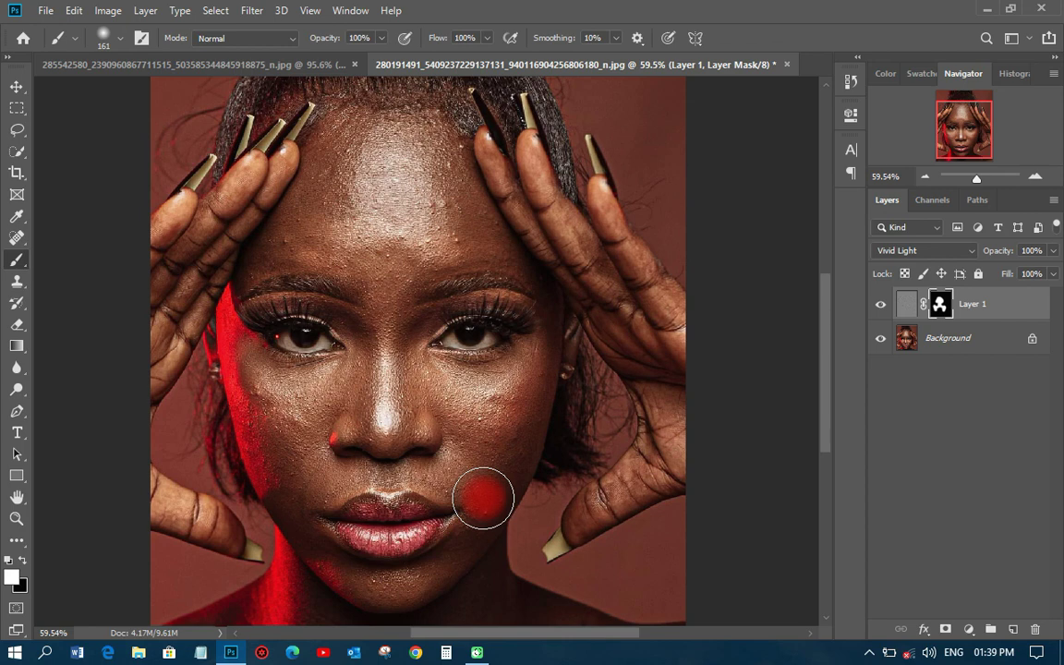
scroll(587, 576, "down", 2)
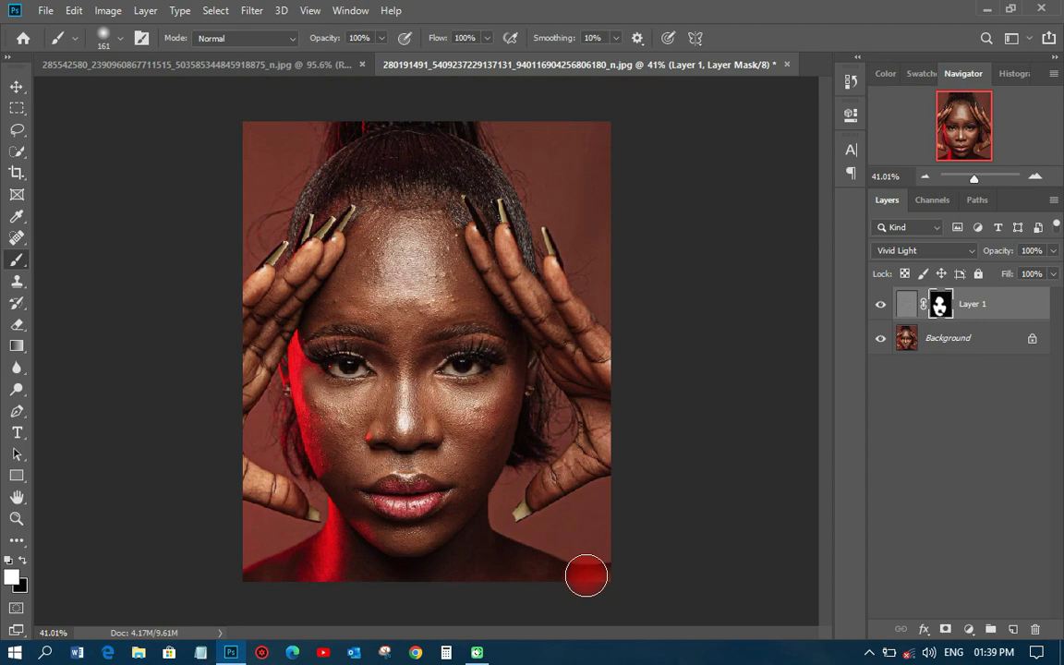
scroll(603, 369, "up", 1)
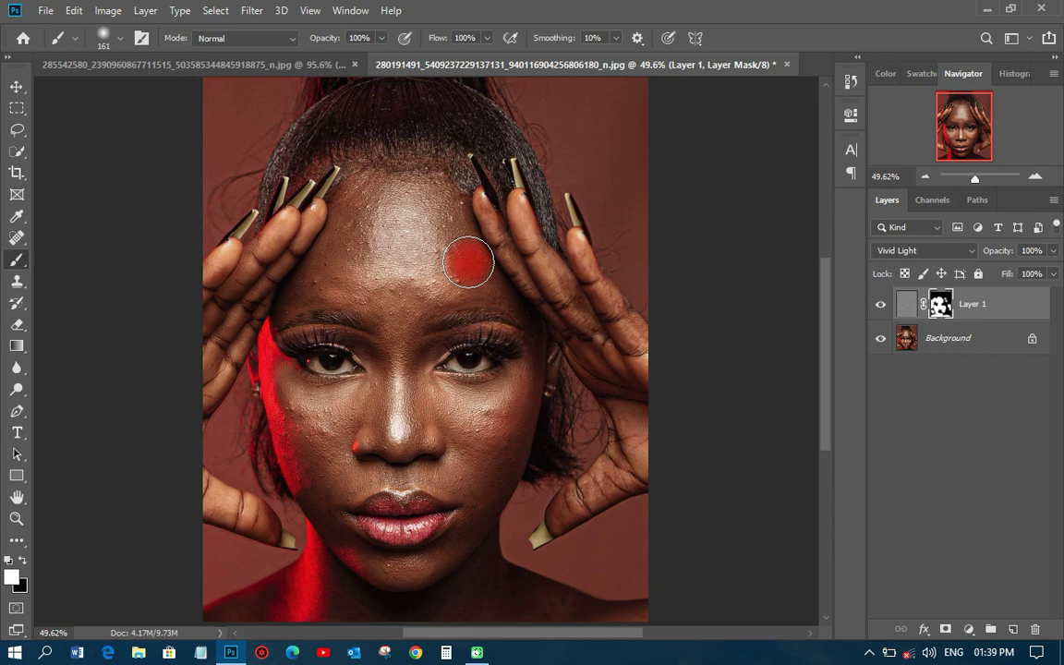
scroll(388, 496, "up", 1)
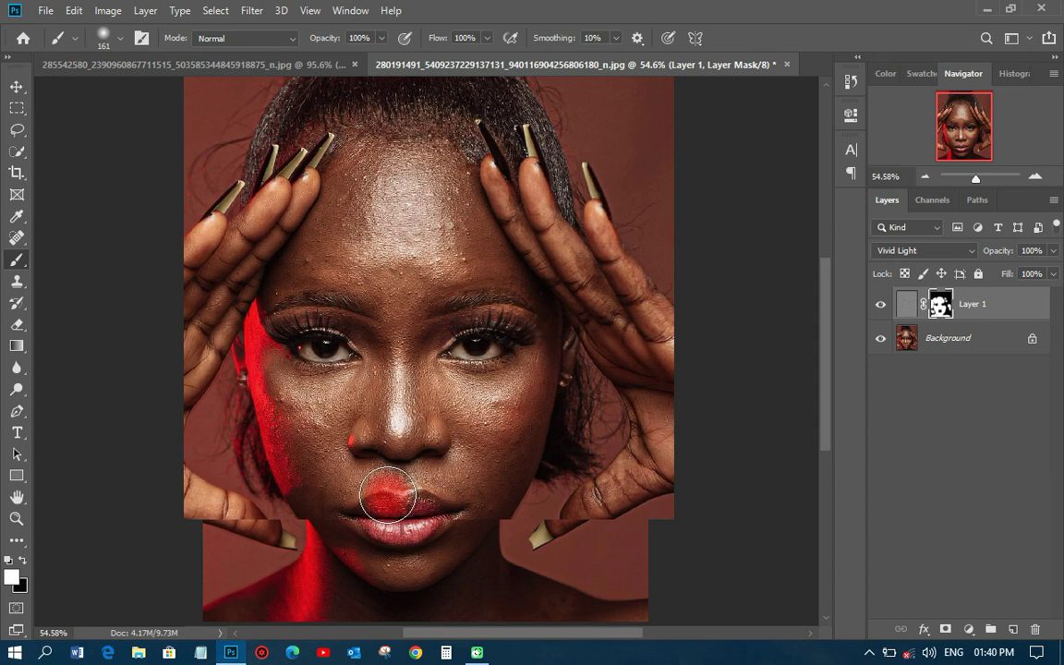
scroll(388, 496, "up", 1)
left_click(879, 307)
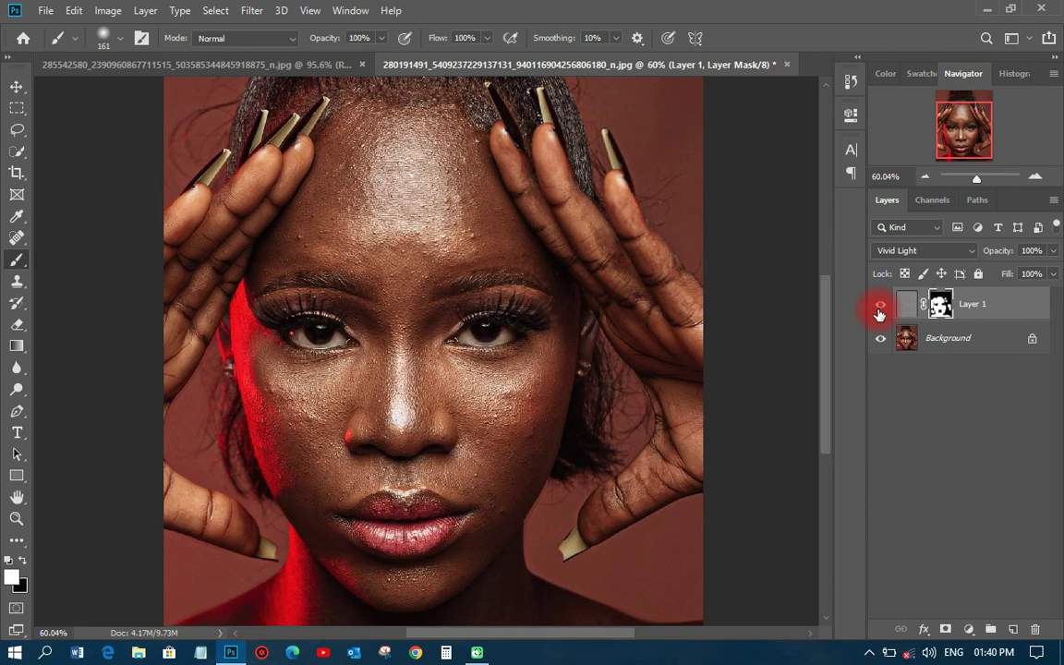
left_click(880, 310)
left_click(880, 310)
Extend the mask over the brow, nose tip and cheek beside the lips.
left_click_drag(267, 259, 281, 270)
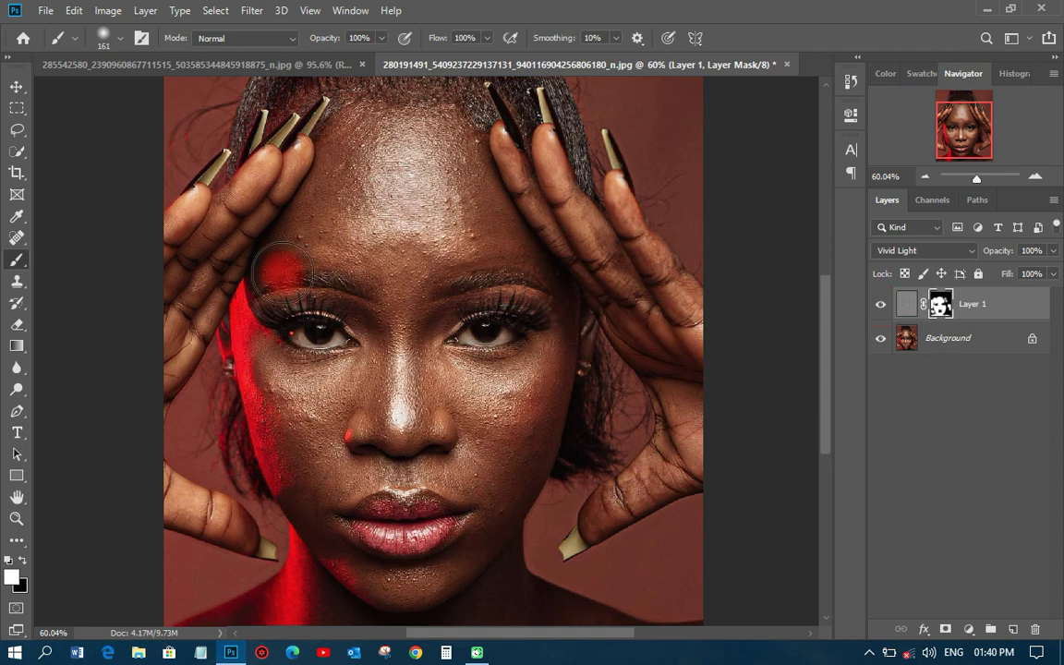
key("ctrl+z")
left_click(414, 455)
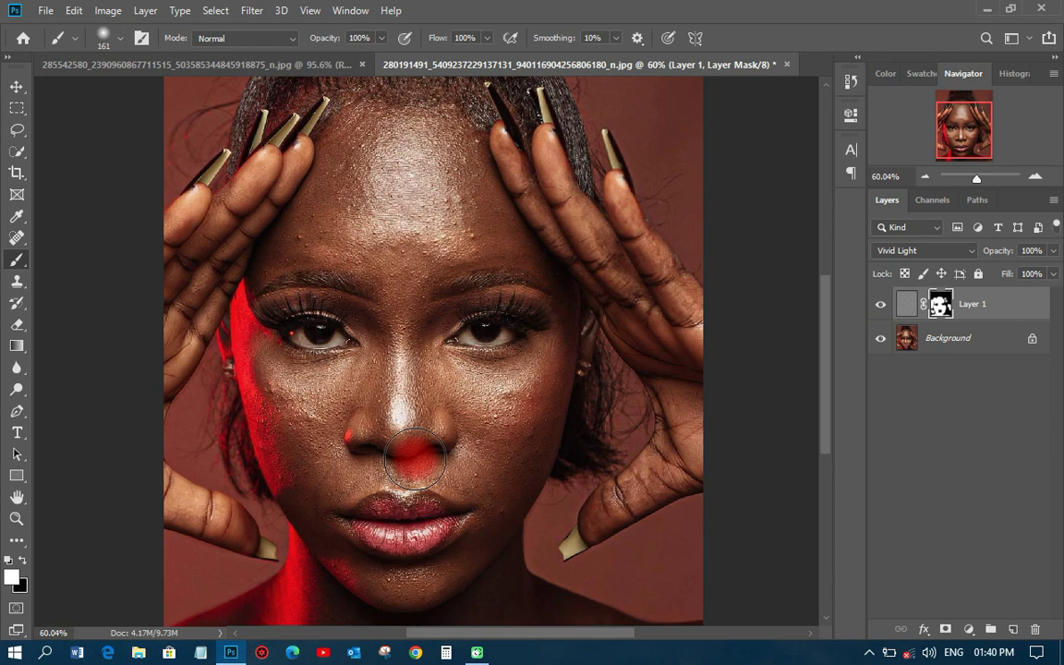
key("ctrl+z")
left_click(466, 485)
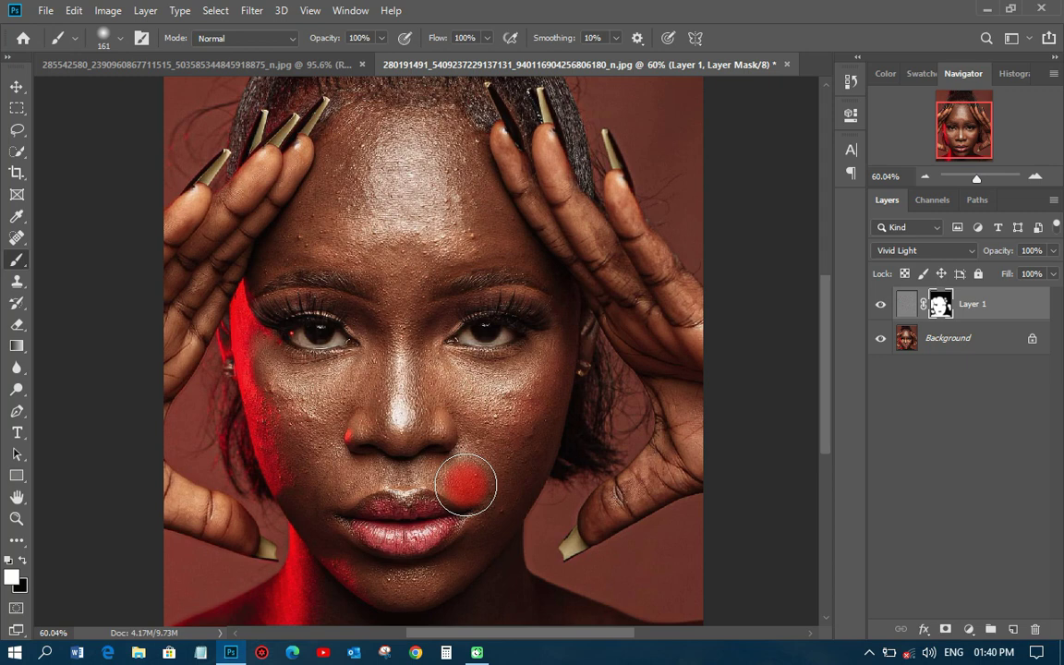
Merge visible layers into Layer 2 and spot-heal the forehead blemishes and left-cheek mole.
key("ctrl+alt+shift+e")
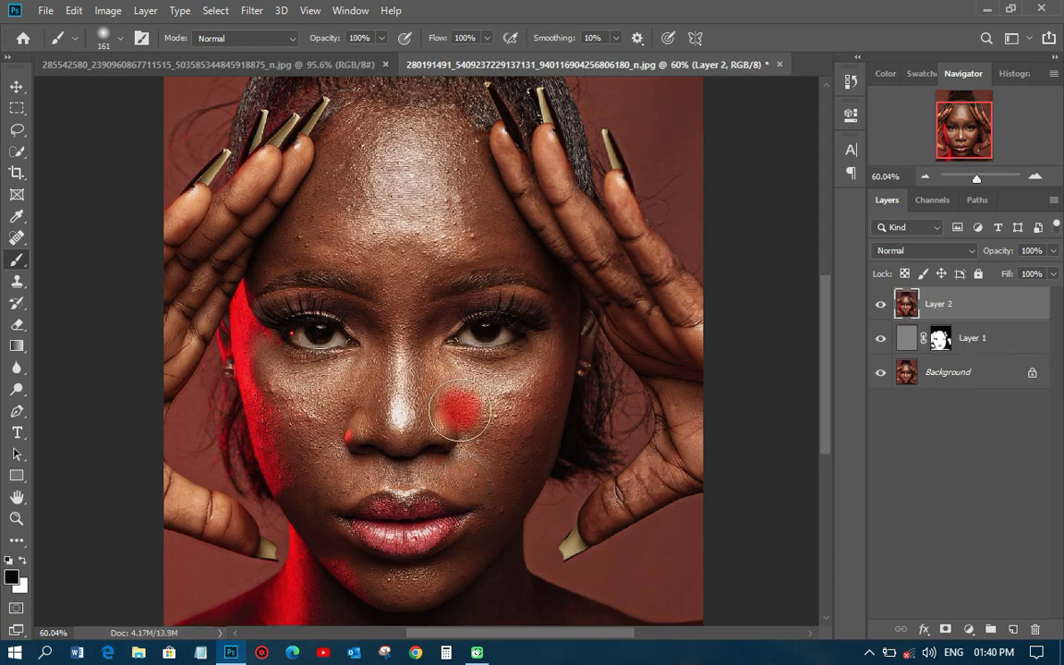
key("j")
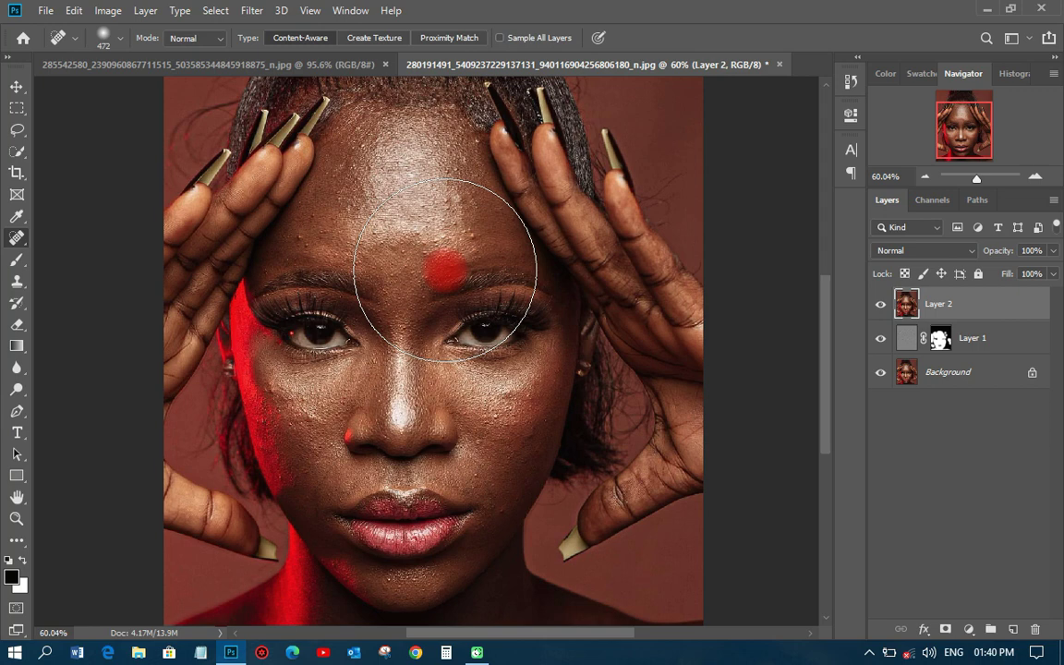
right_click(301, 161)
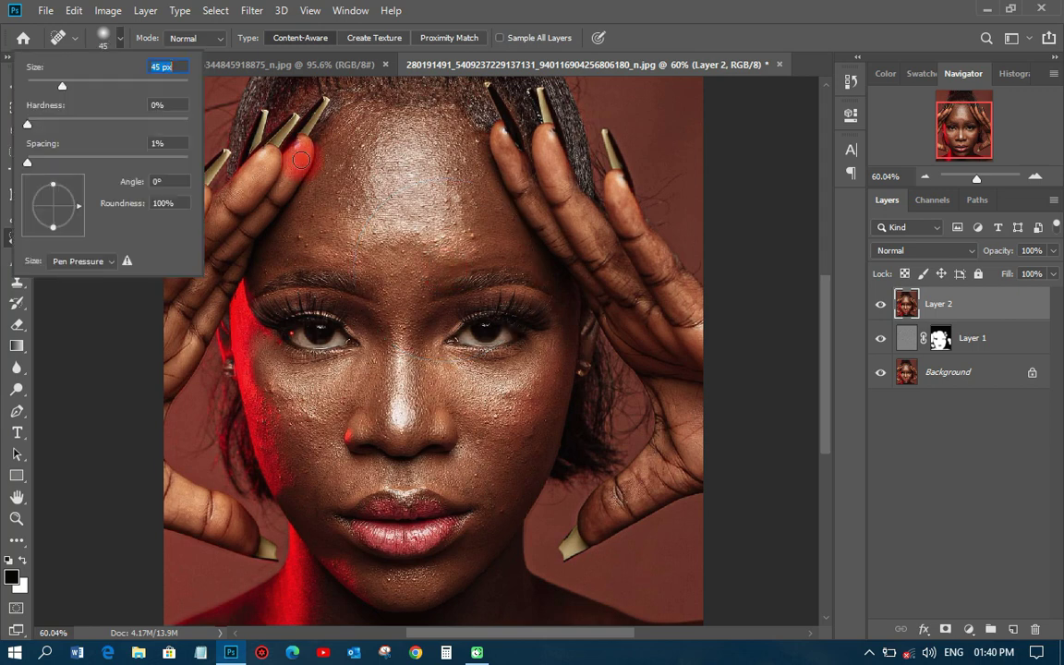
key("Return")
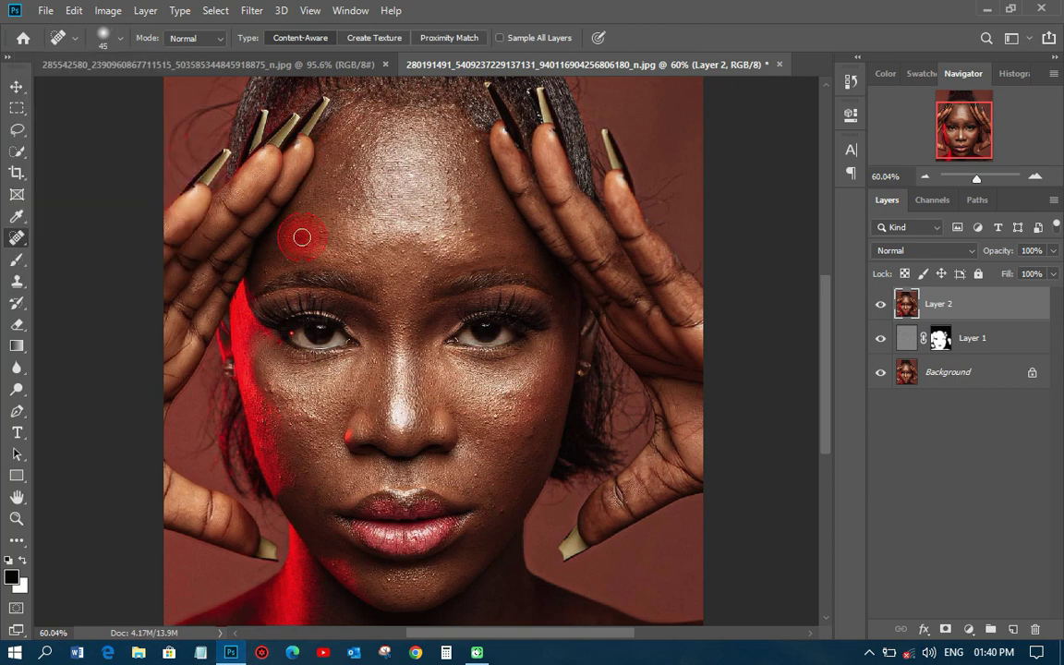
left_click(391, 364)
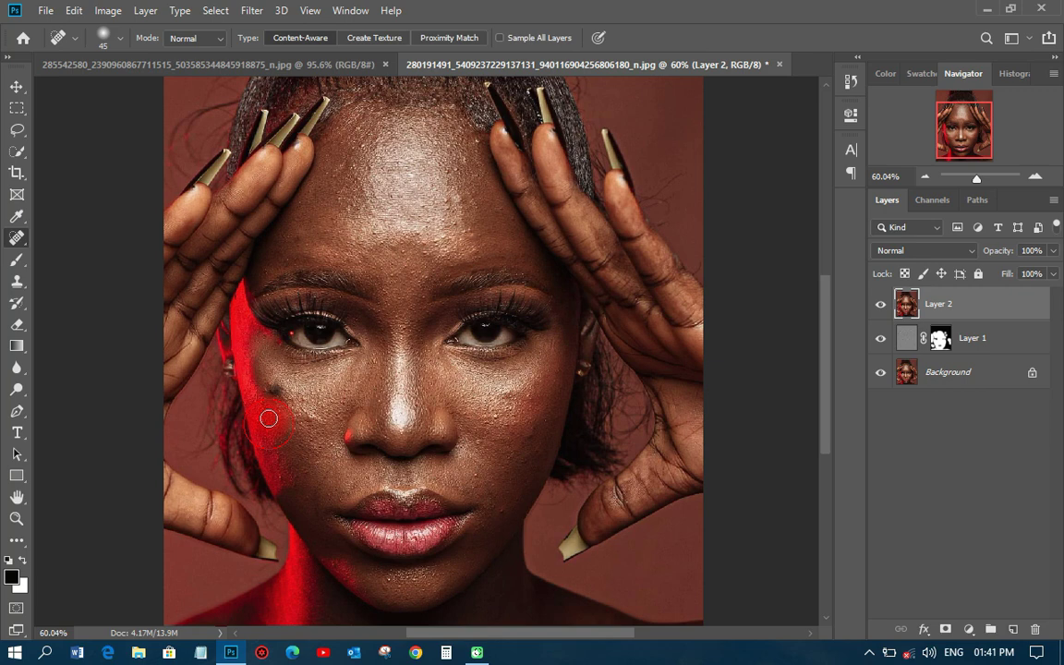
left_click(274, 390)
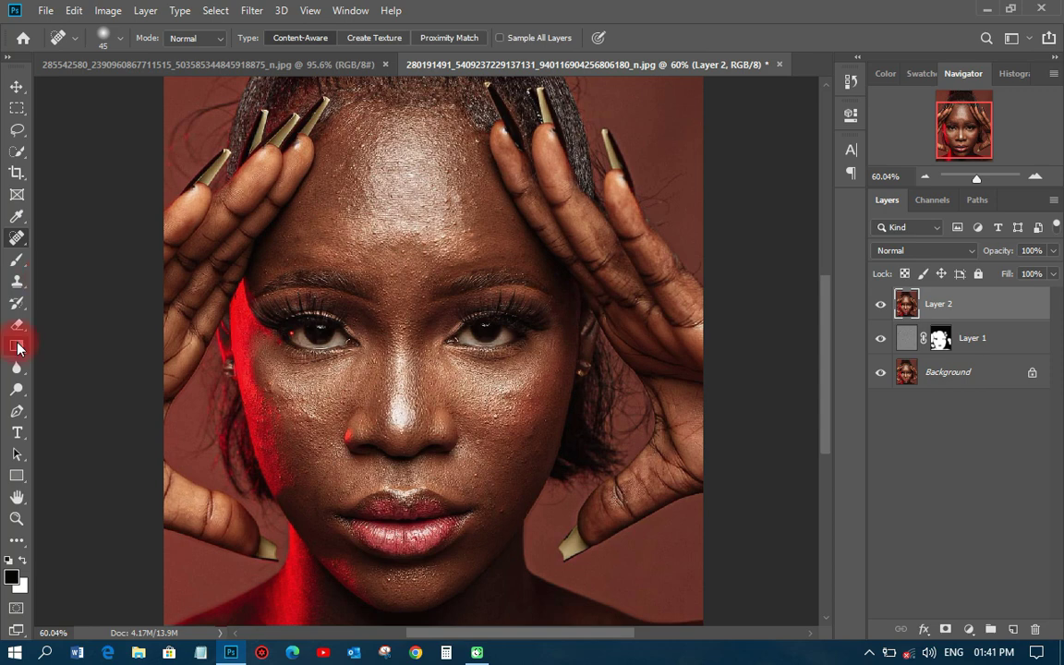
With the Clone Stamp Tool, sample clean forehead skin and paint it over the blemishes.
left_click(17, 281)
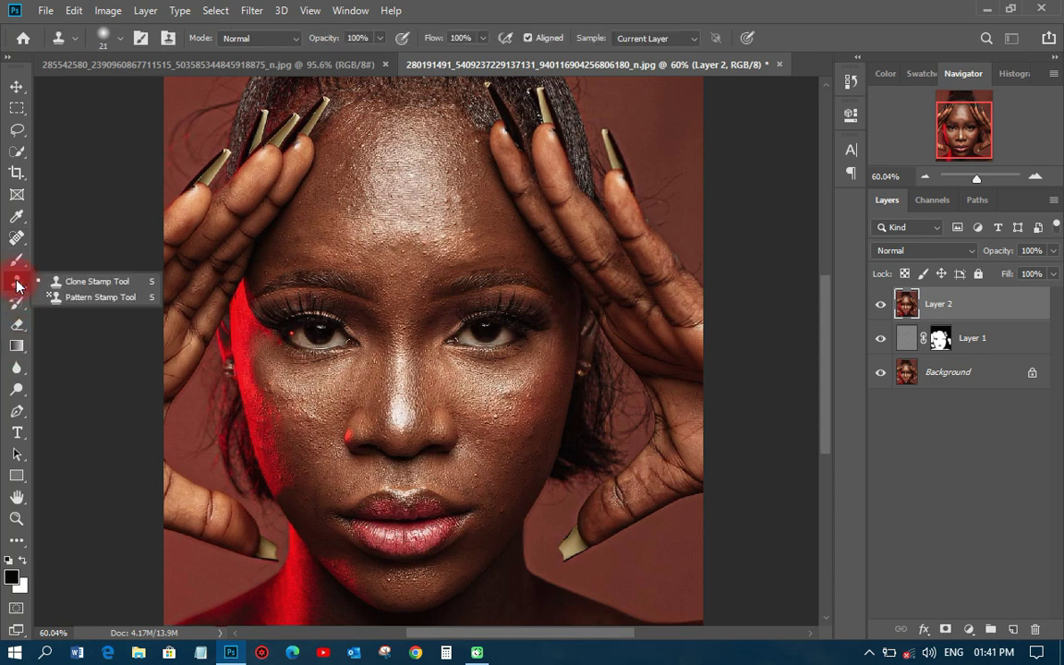
left_click(83, 284)
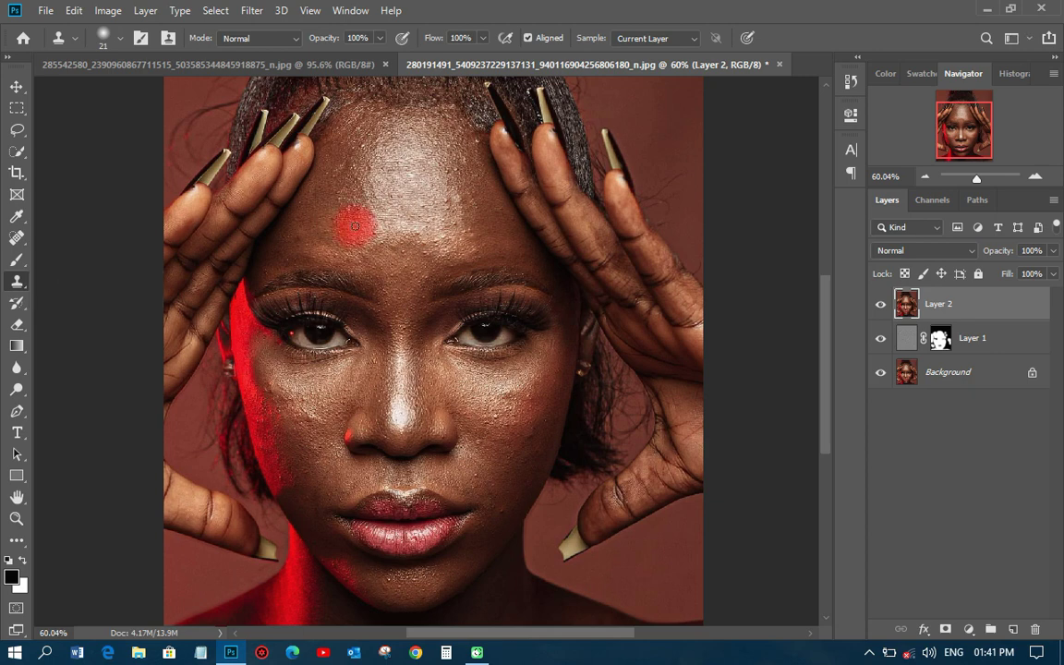
left_click(386, 189, "alt")
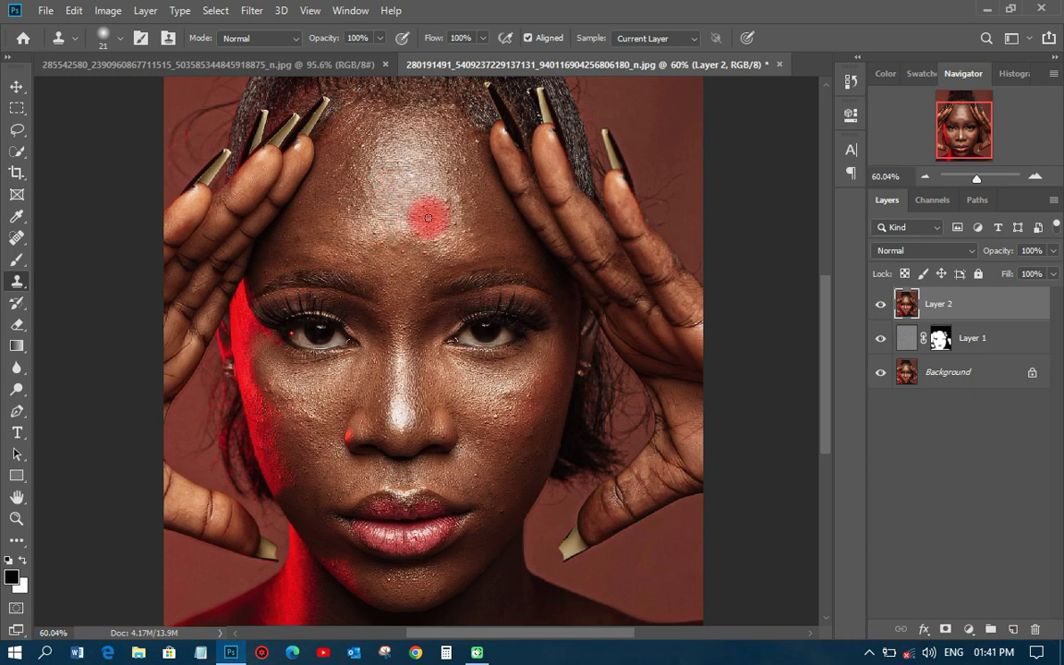
mouse_move(427, 218)
left_mouse_down()
mouse_move(446, 199)
mouse_move(439, 213)
mouse_move(450, 219)
mouse_move(425, 266)
mouse_move(415, 247)
mouse_move(403, 269)
mouse_move(439, 178)
mouse_move(479, 149)
mouse_move(446, 174)
mouse_move(445, 163)
mouse_move(476, 178)
mouse_move(473, 143)
mouse_move(416, 219)
left_mouse_up()
left_click(444, 166, "alt")
left_click(478, 141)
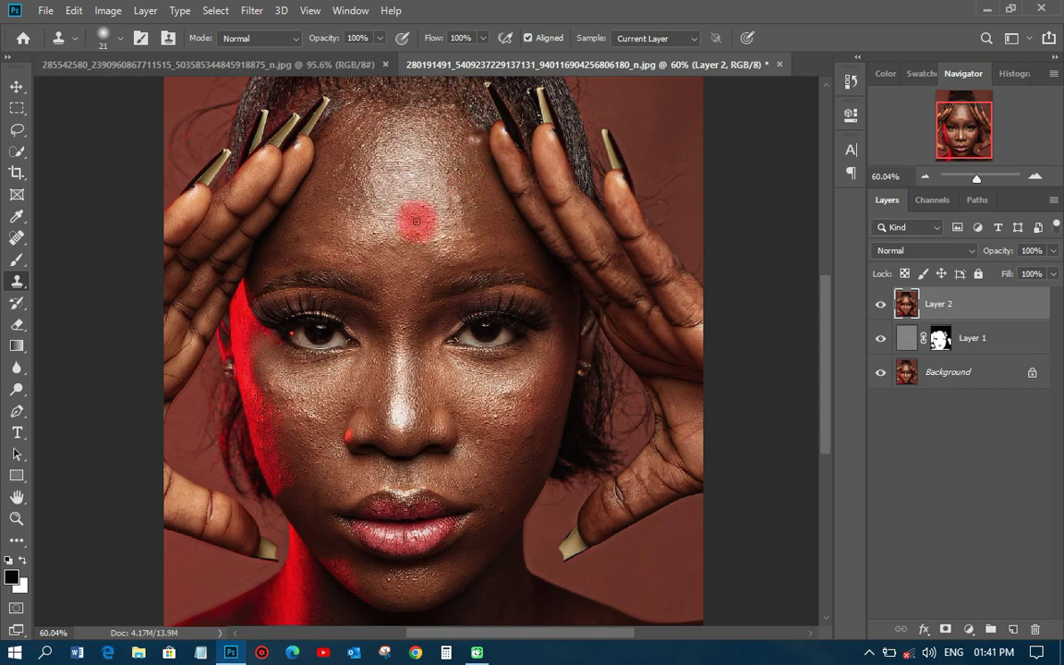
scroll(351, 328, "down", 3)
scroll(355, 328, "up", 3)
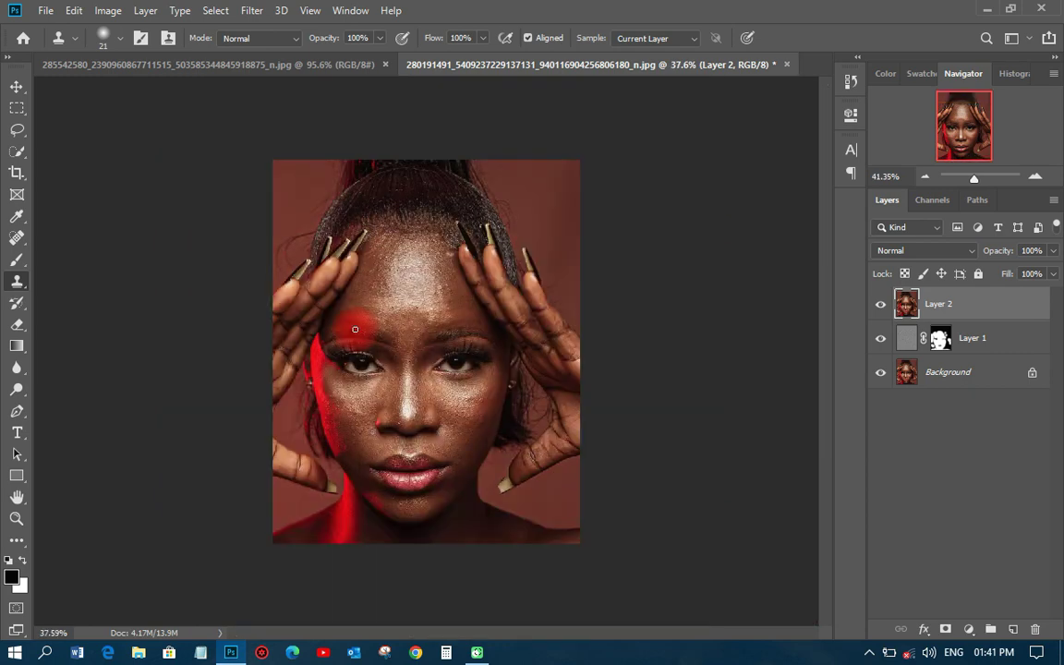
scroll(355, 329, "down", 2)
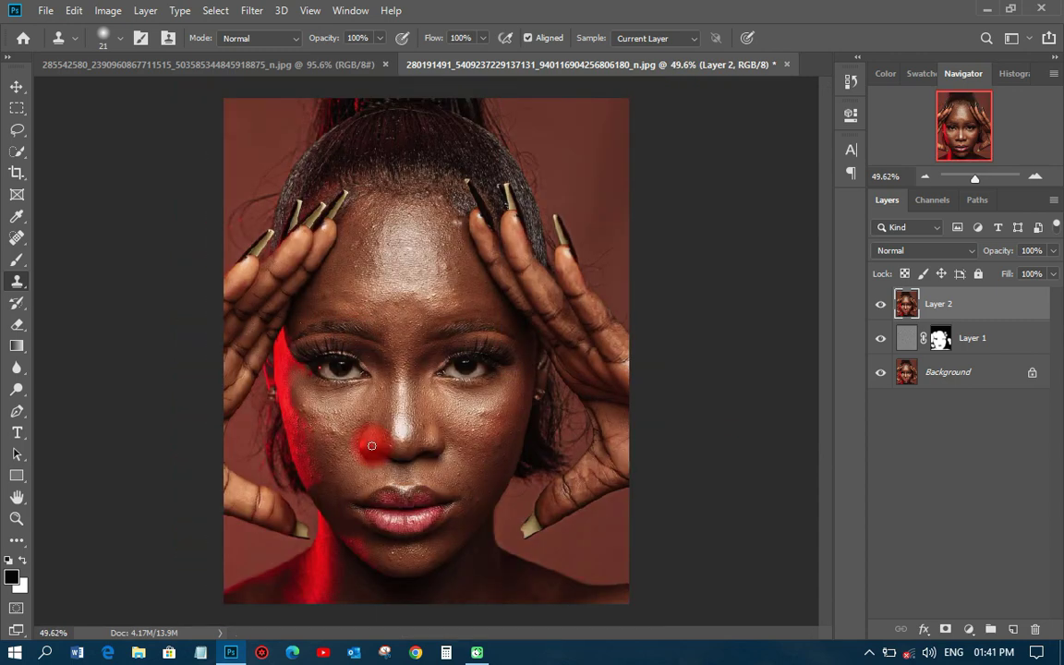
scroll(371, 446, "up", 3)
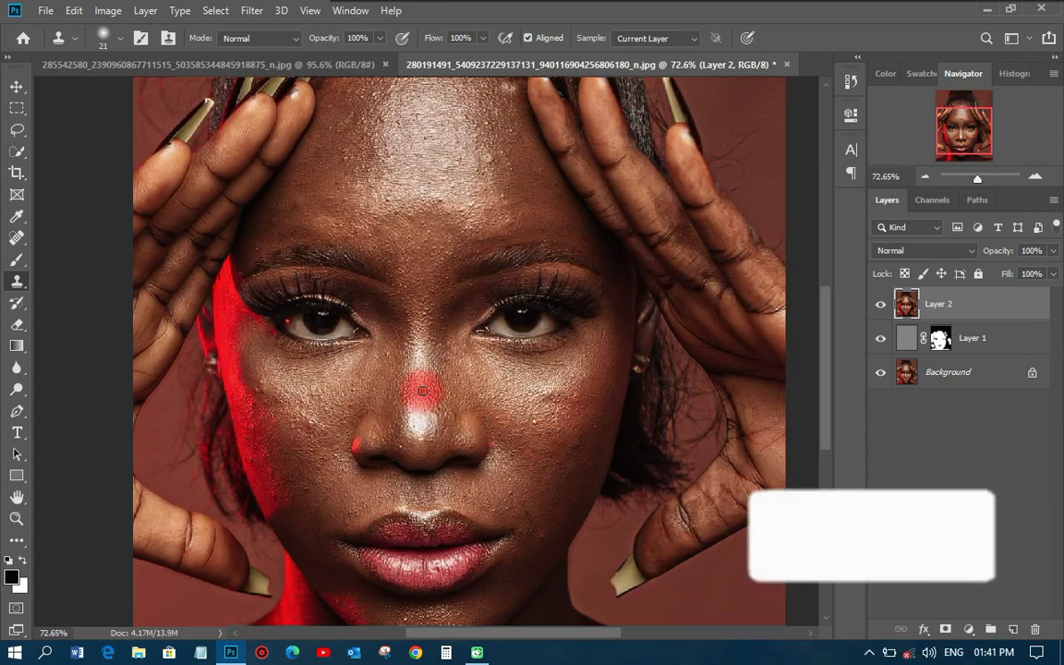
Group Layer 1 and Layer 2 into Group 1, toggle it to compare, then select Layer 2.
left_click(16, 86)
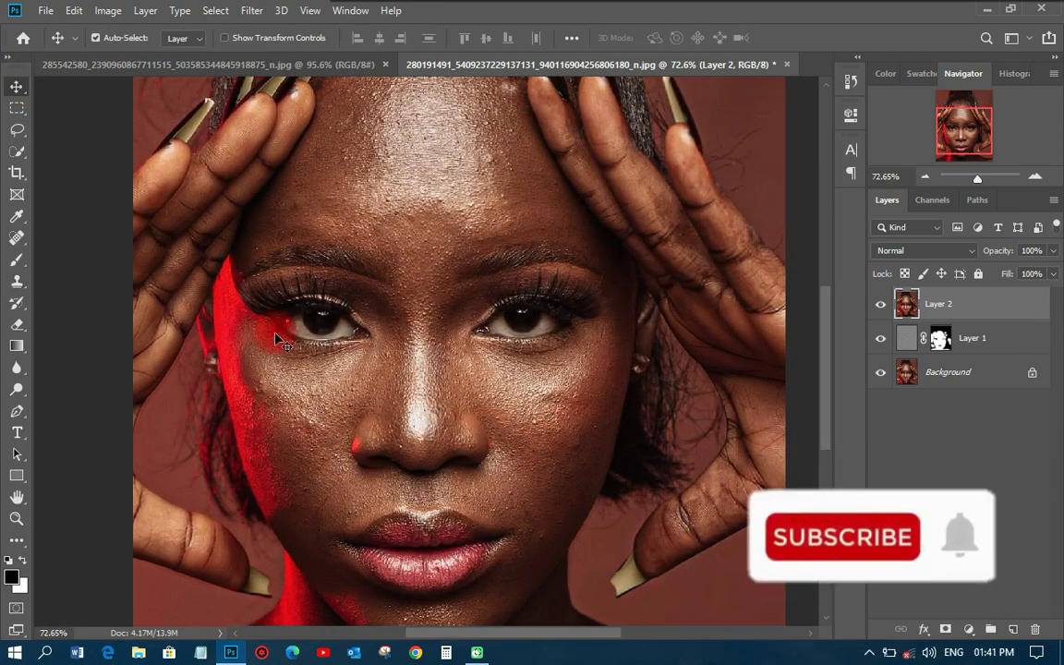
scroll(248, 305, "down", 2)
scroll(386, 445, "up", 1)
scroll(386, 445, "down", 1)
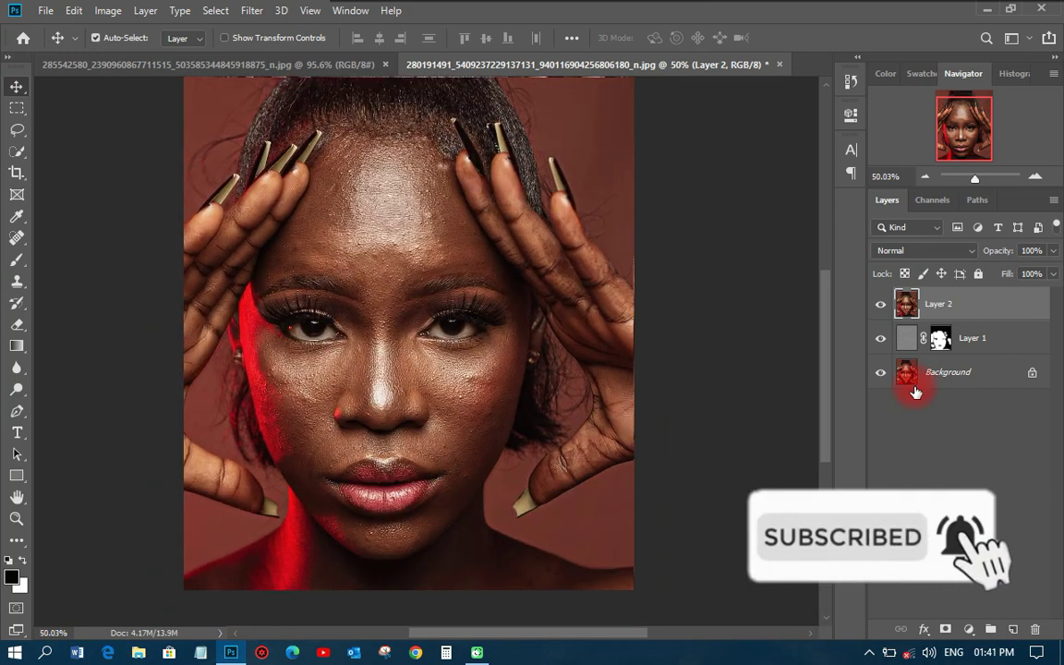
left_click(985, 363)
left_click(985, 629, "shift")
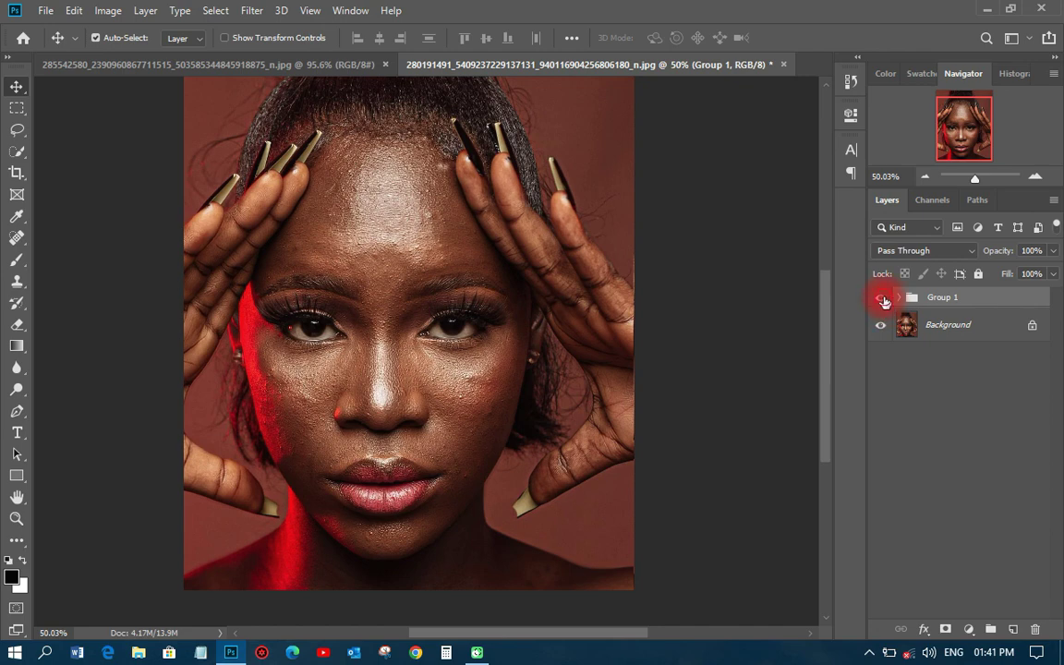
left_click(882, 298)
left_click(882, 298)
left_click(898, 297)
left_click(918, 322)
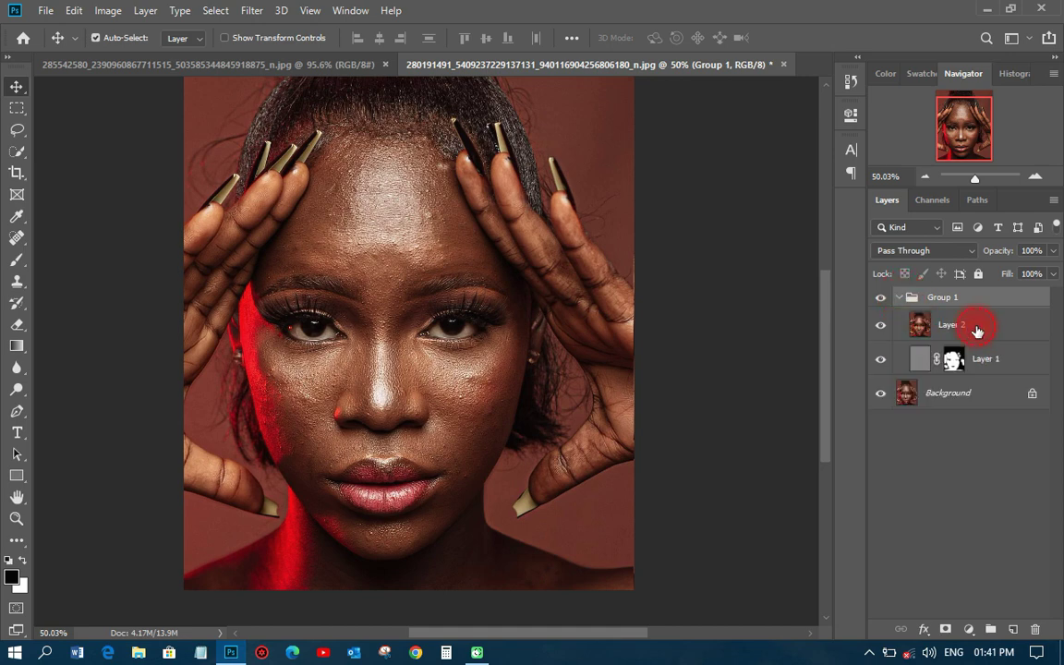
Open the Camera Raw Filter on Layer 2 with a side-by-side before/after view.
left_click(251, 11)
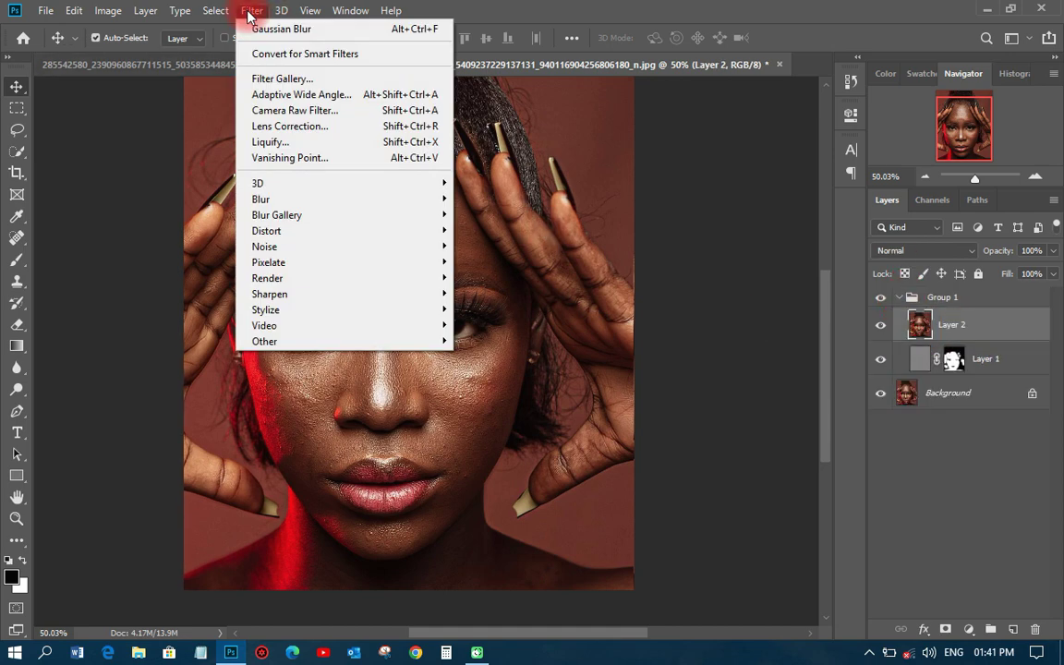
left_click(298, 111)
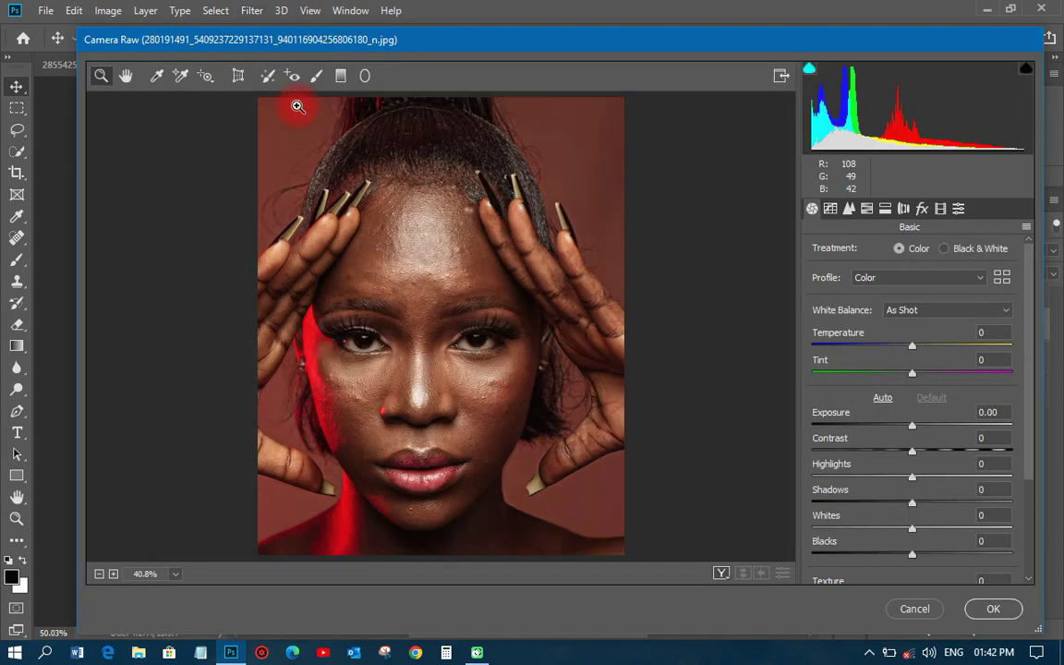
left_click(722, 574)
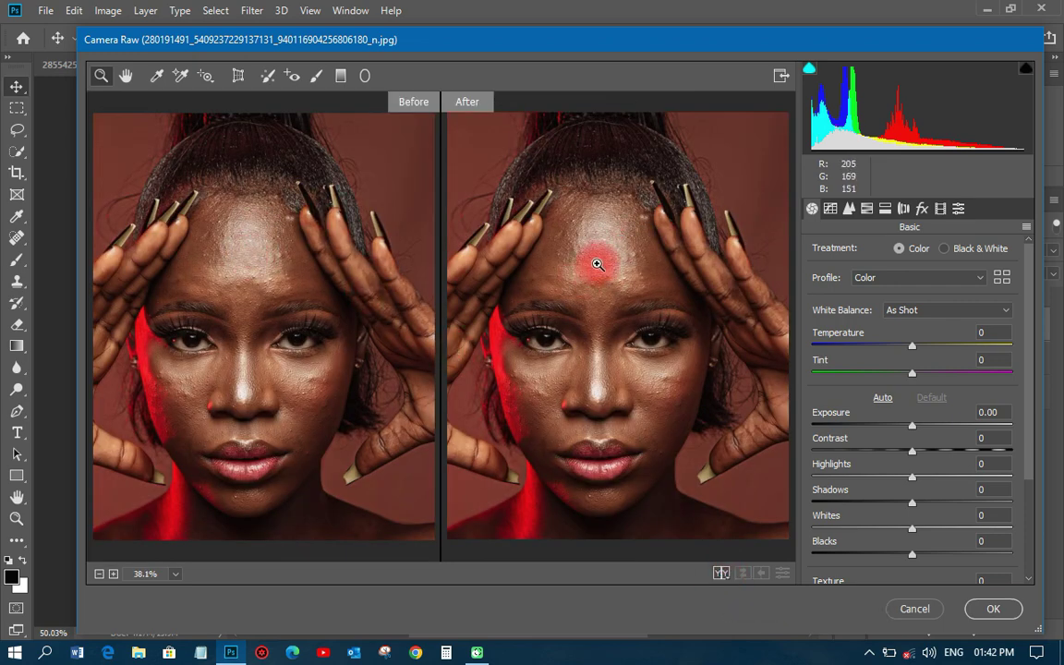
In Calibration, set Blue Primary Saturation to +100 and Green Primary Hue to +31.
left_click(940, 209)
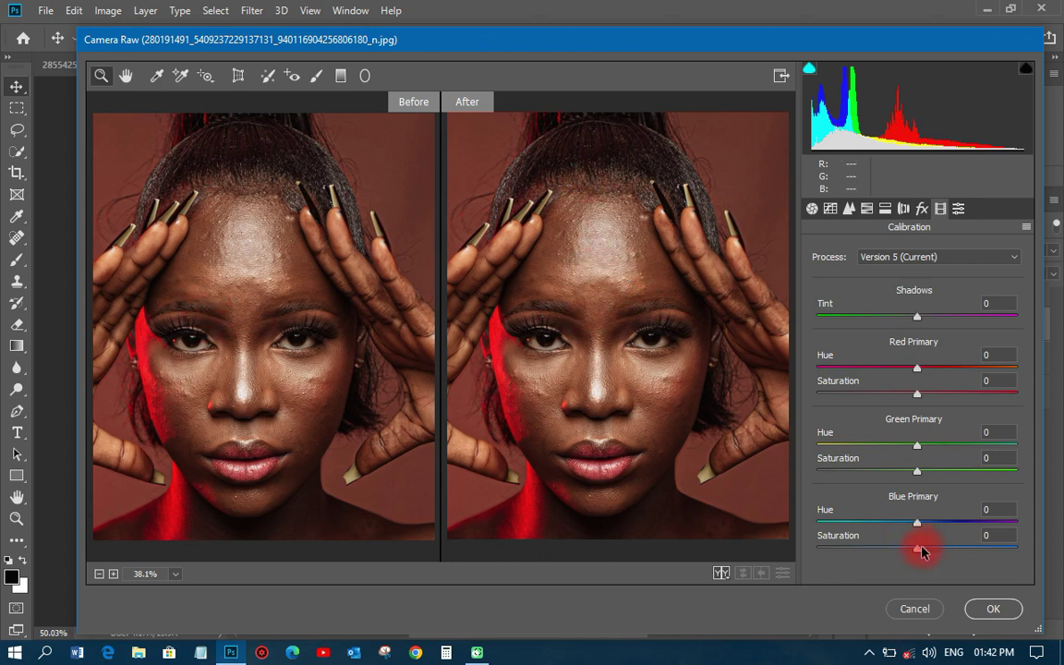
left_click_drag(918, 548, 1031, 551)
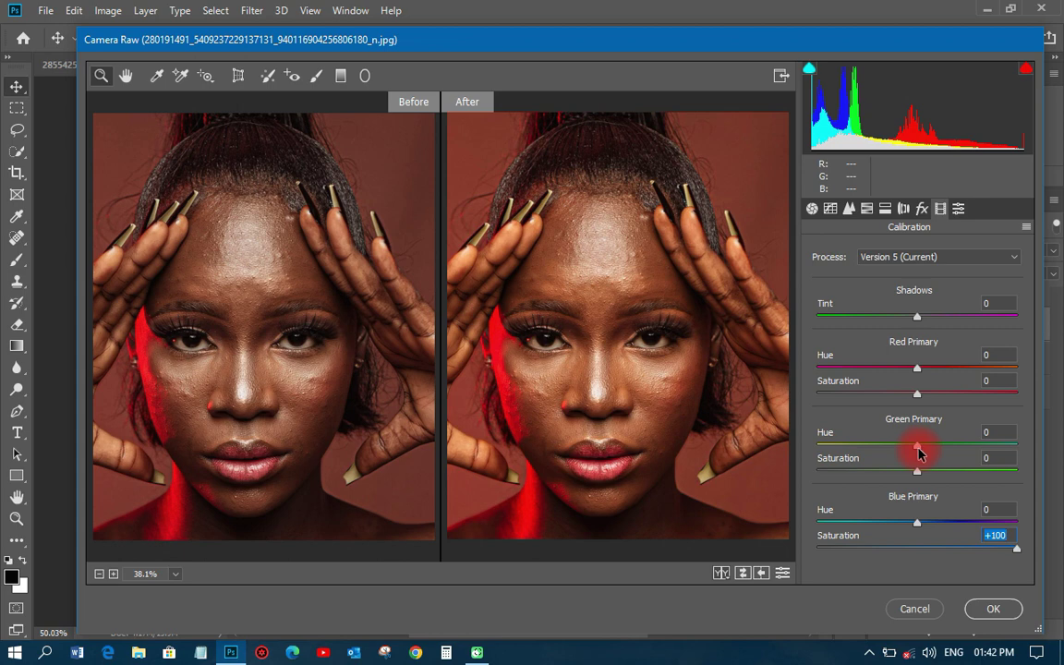
left_click_drag(917, 450, 948, 448)
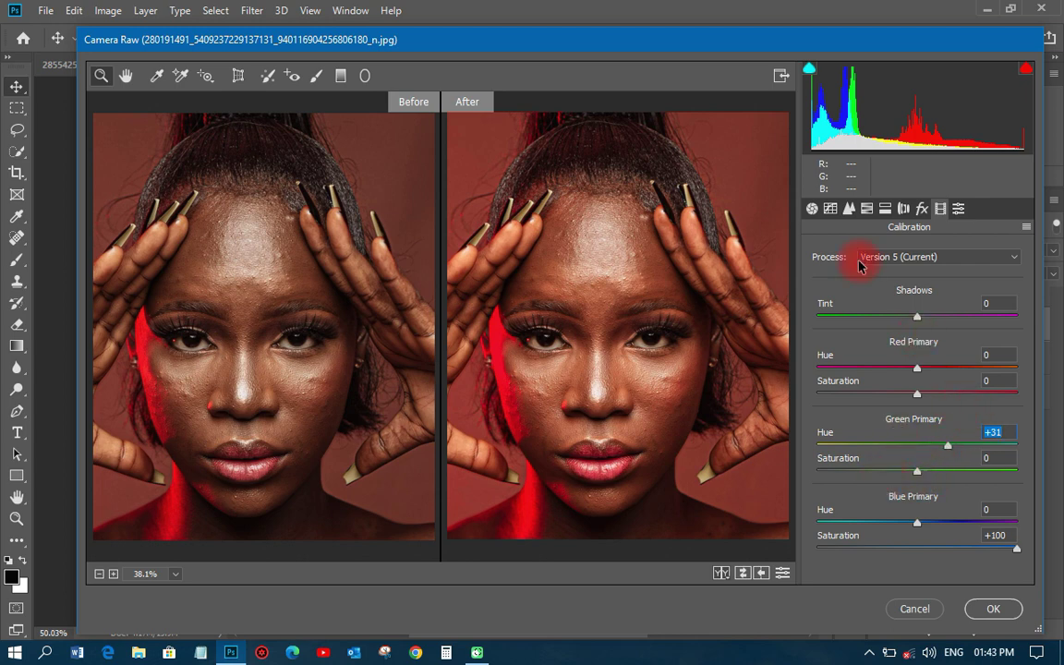
left_click(867, 211)
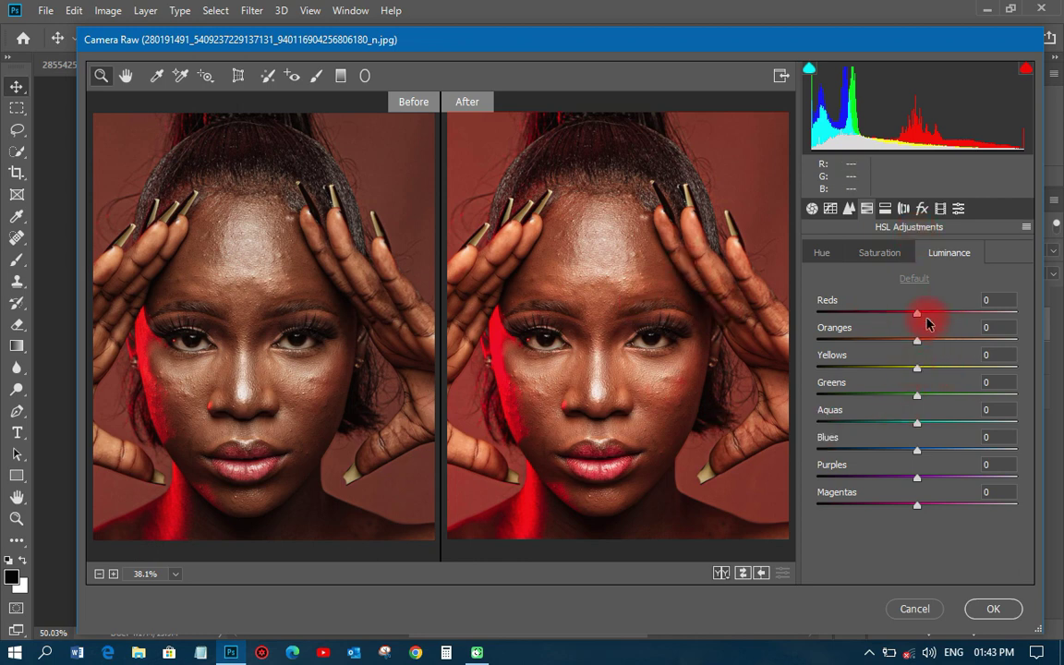
In HSL Luminance, lighten Reds to +21 and Oranges to +16, and darken Magentas to -11.
left_click_drag(917, 311, 934, 348)
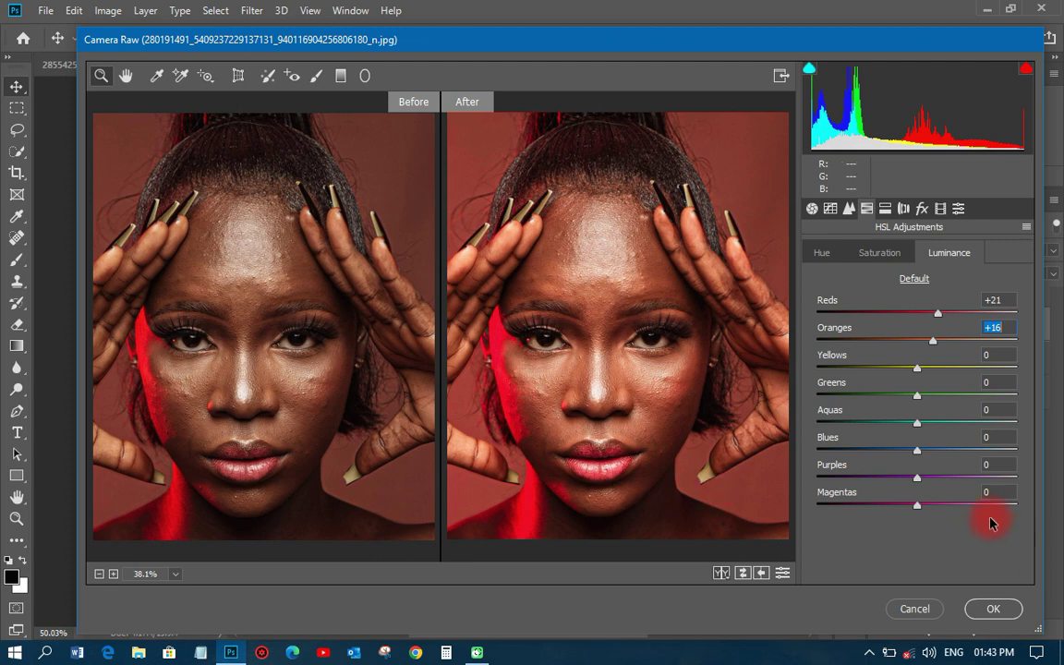
left_click(917, 505)
mouse_move(918, 508)
left_mouse_down()
mouse_move(937, 510)
mouse_move(908, 508)
left_mouse_up()
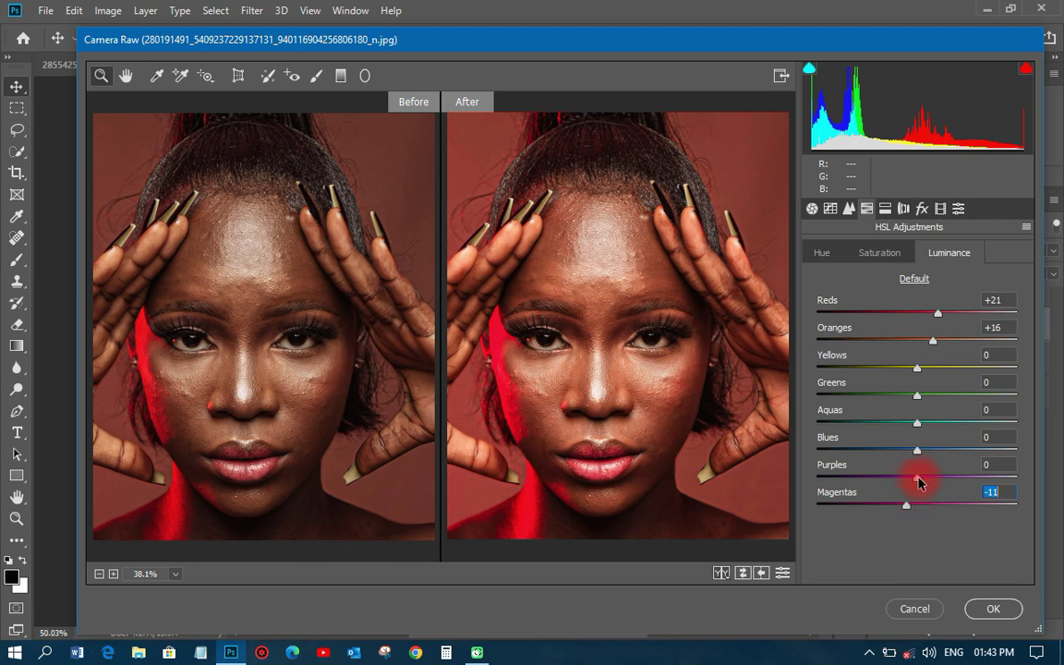
In HSL Saturation, raise Reds to +19 and Oranges to +24, leaving all Hue sliders at 0.
left_click(880, 259)
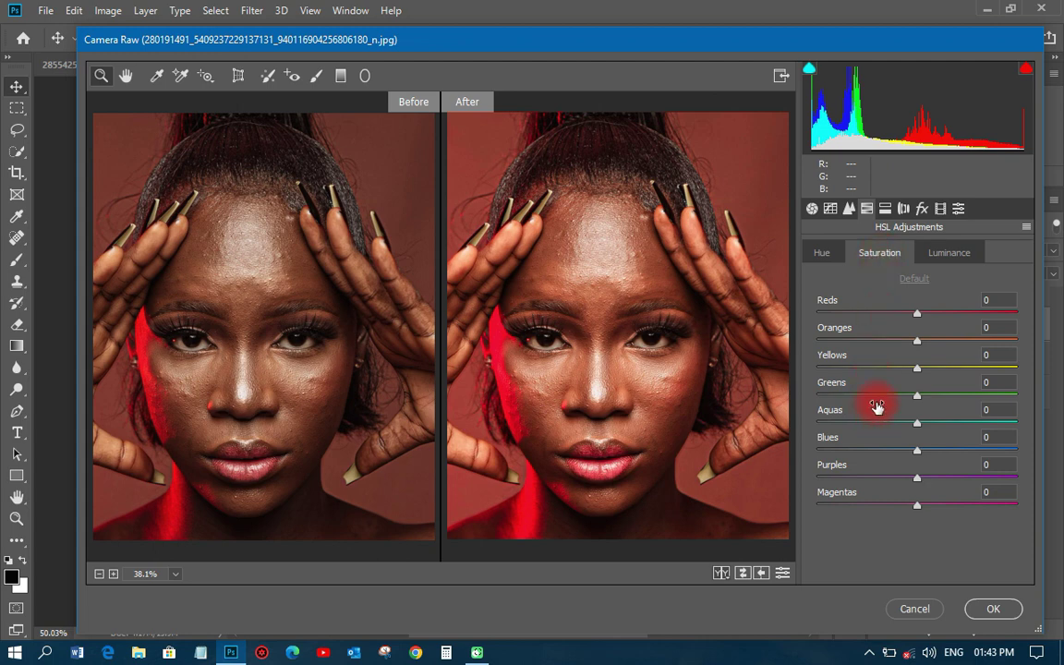
left_click_drag(915, 317, 936, 318)
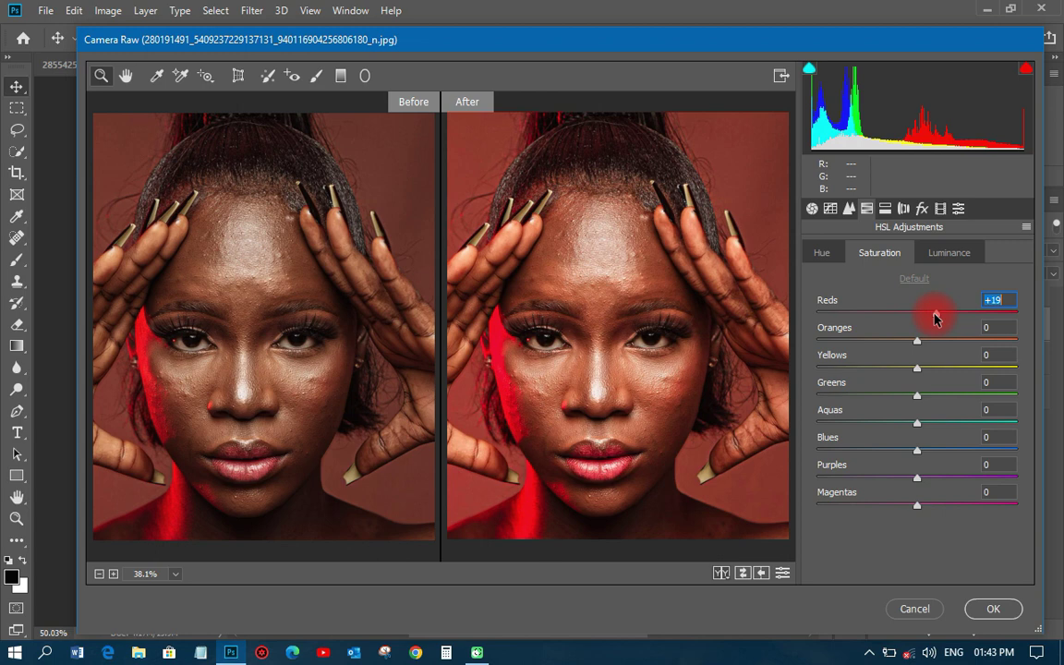
left_click_drag(918, 340, 943, 343)
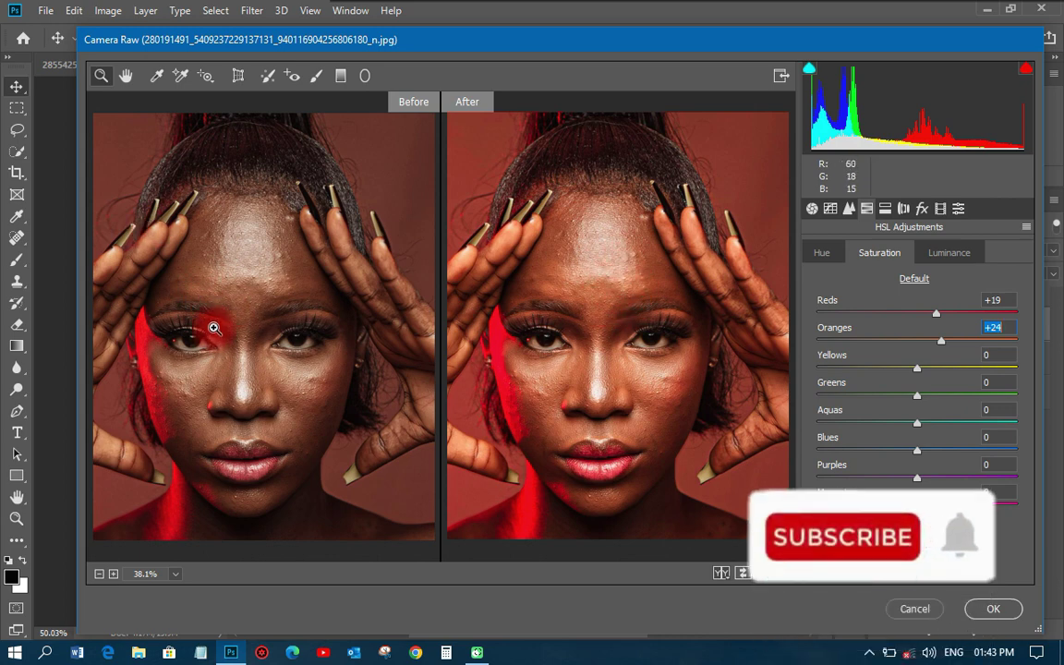
left_click(819, 253)
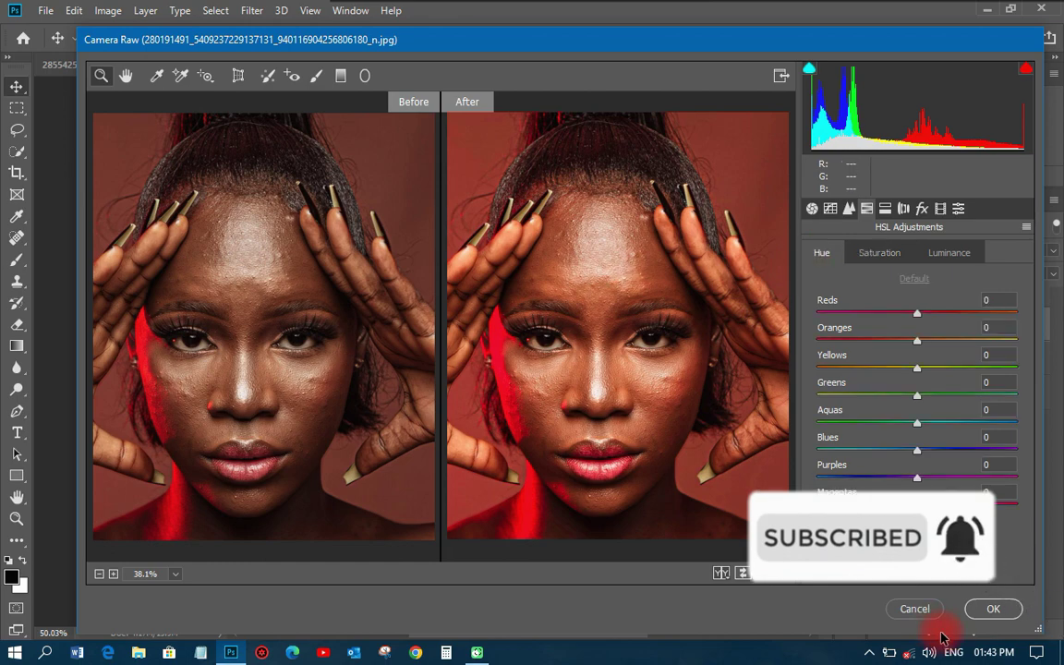
Confirm the Camera Raw Filter with OK to commit the grade to Layer 2.
left_click(992, 610)
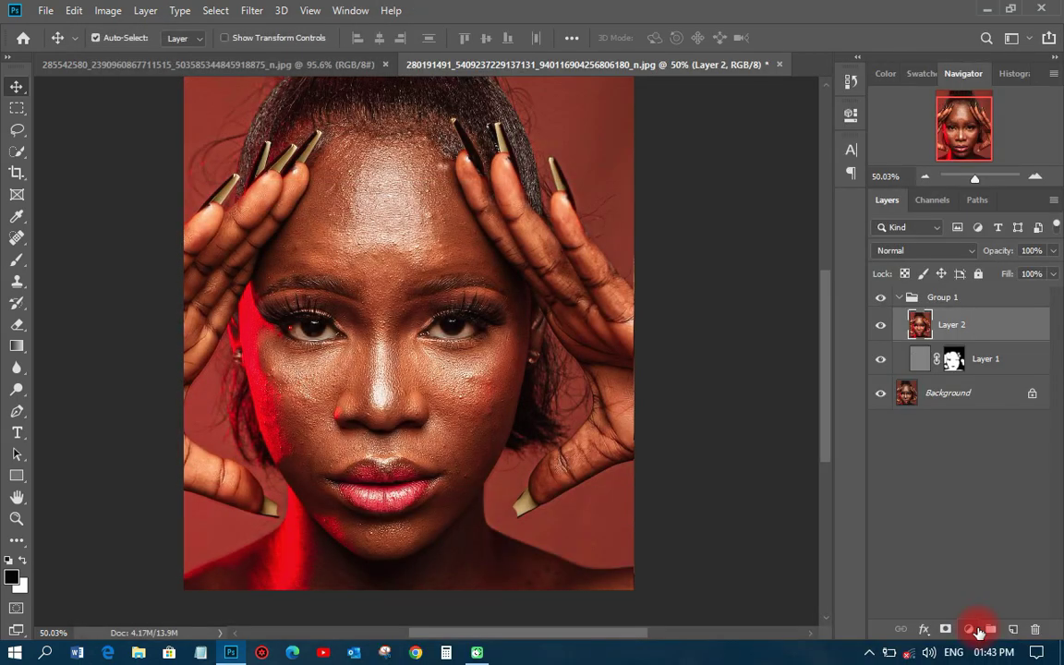